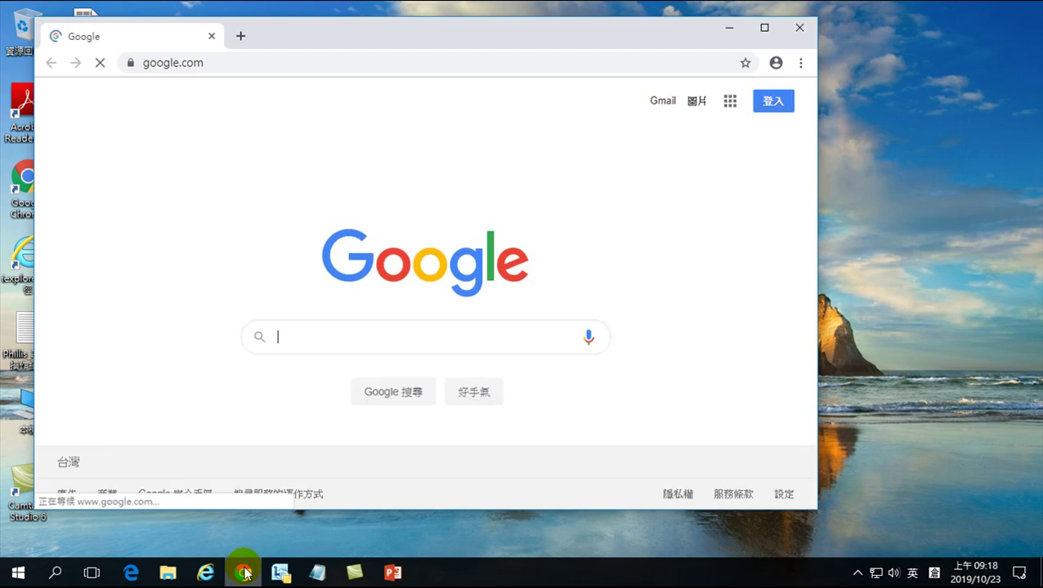
click(765, 29)
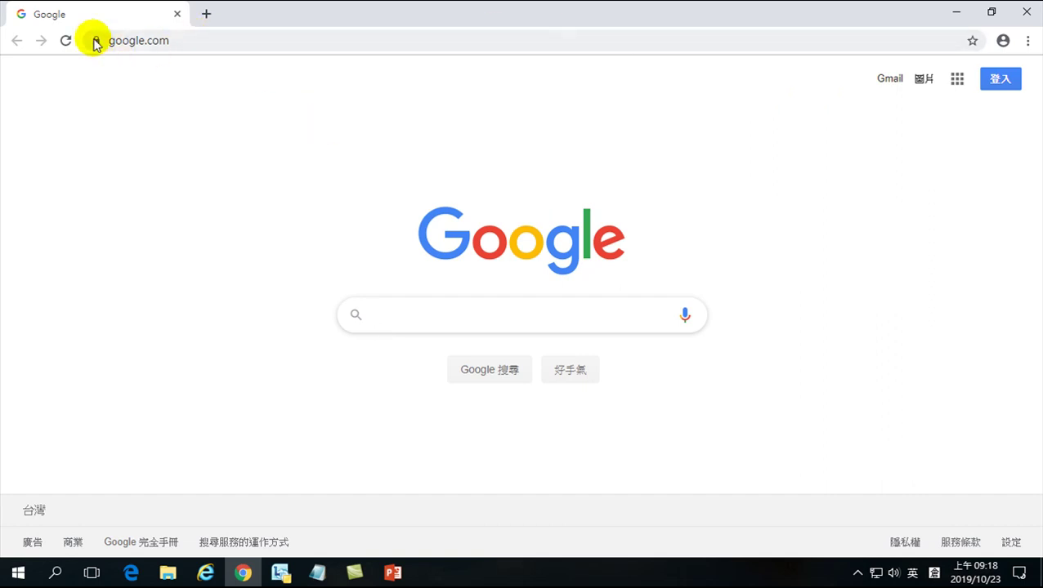
click(197, 41)
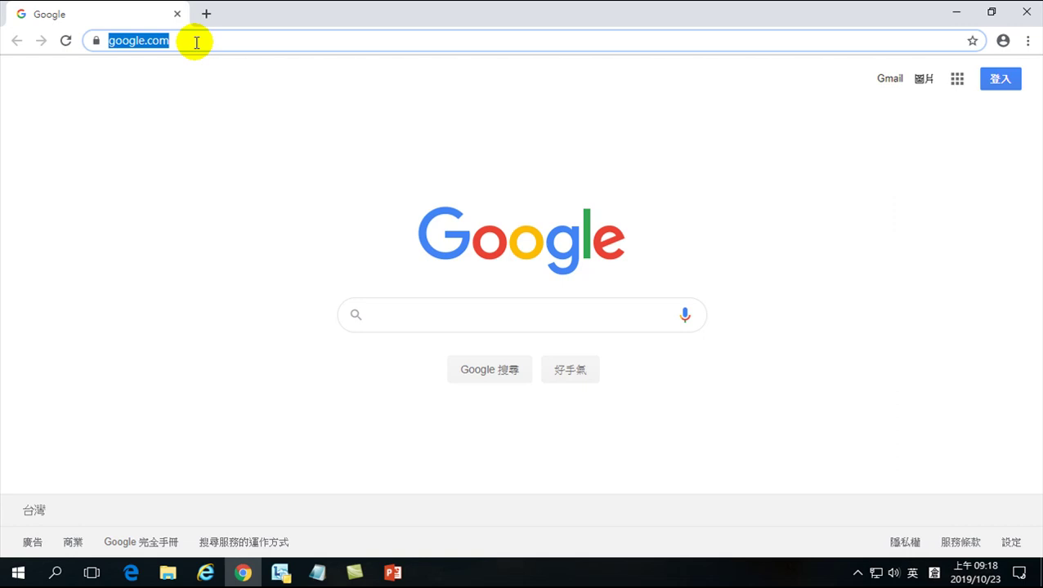
text(h)
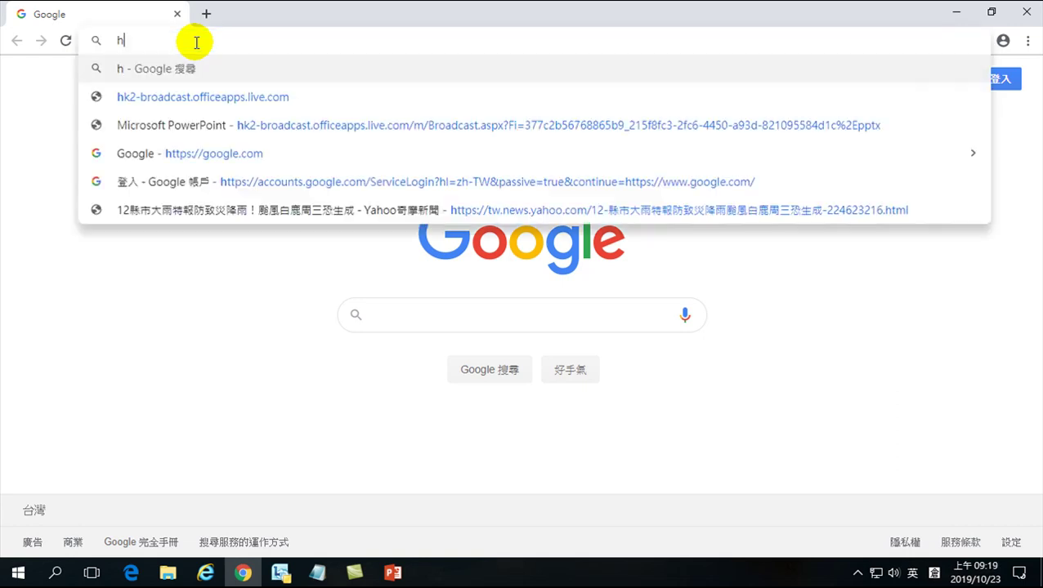
text(ttps)
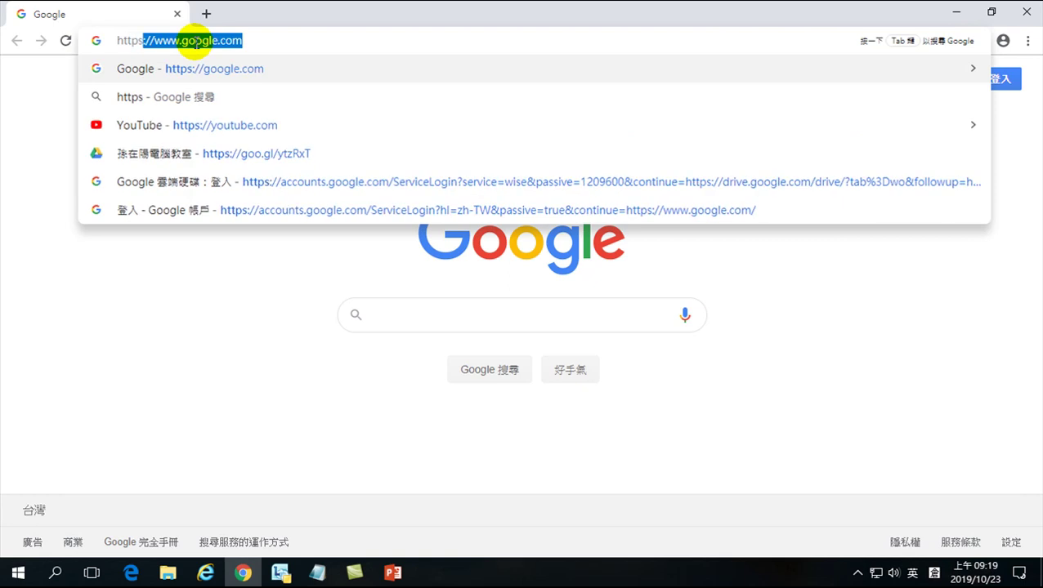
text(:)
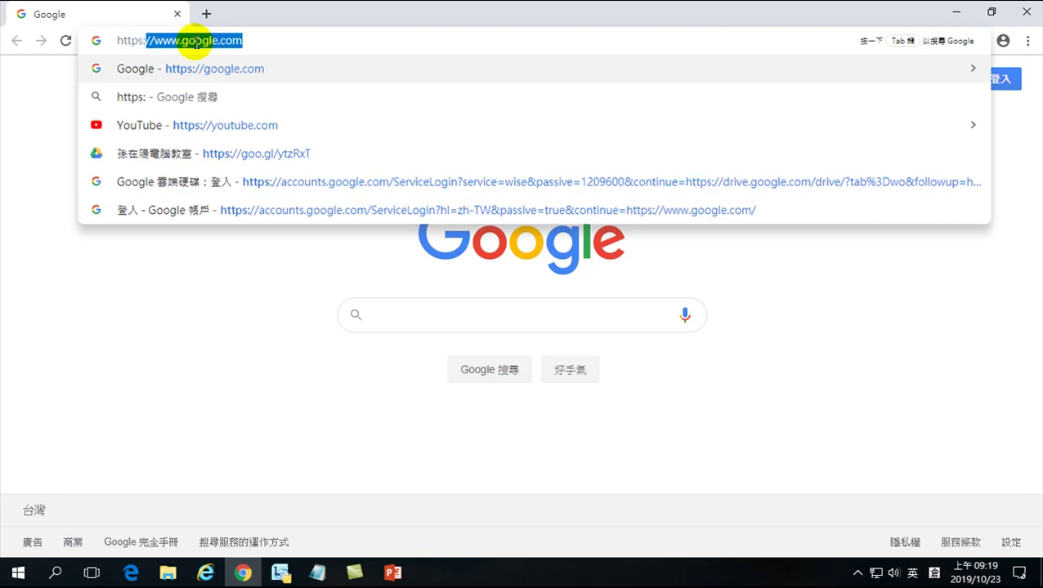
text(//goo.gl)
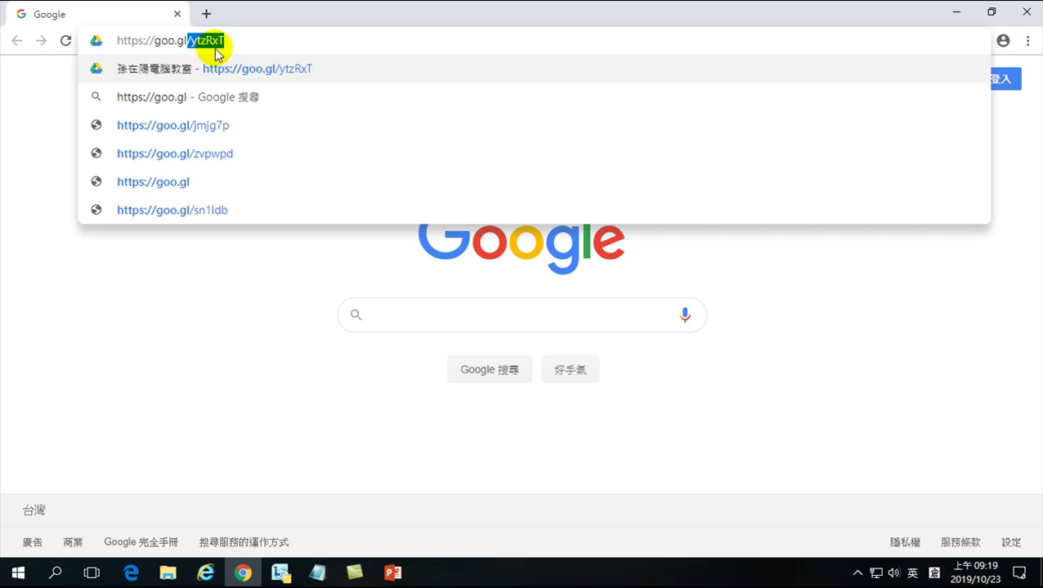
key(Return)
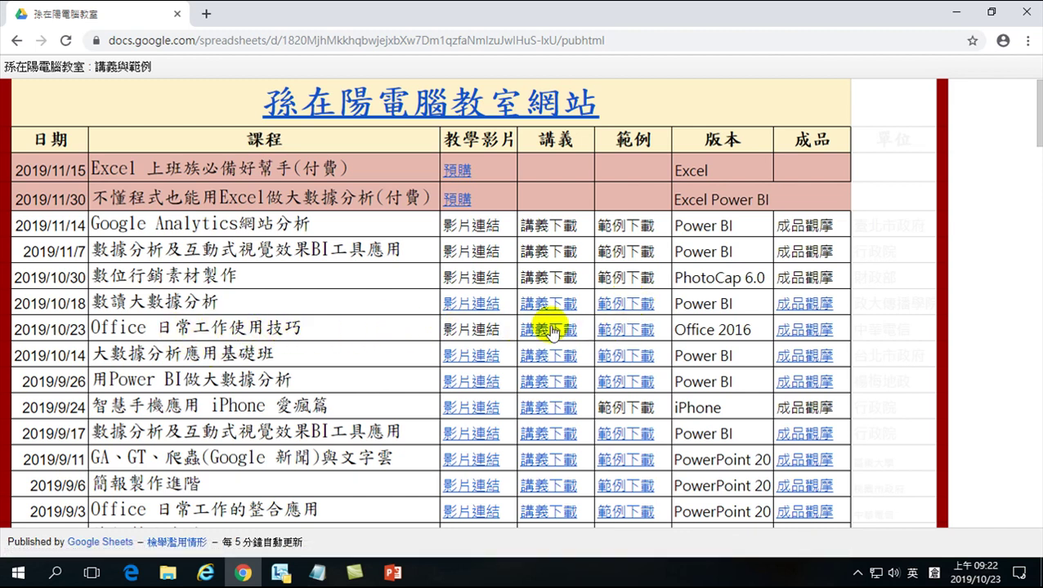
Open the example files of the 2019/10/23 Office 日常工作使用技巧 course and download the MP4 video and 中華電信.png
click(625, 331)
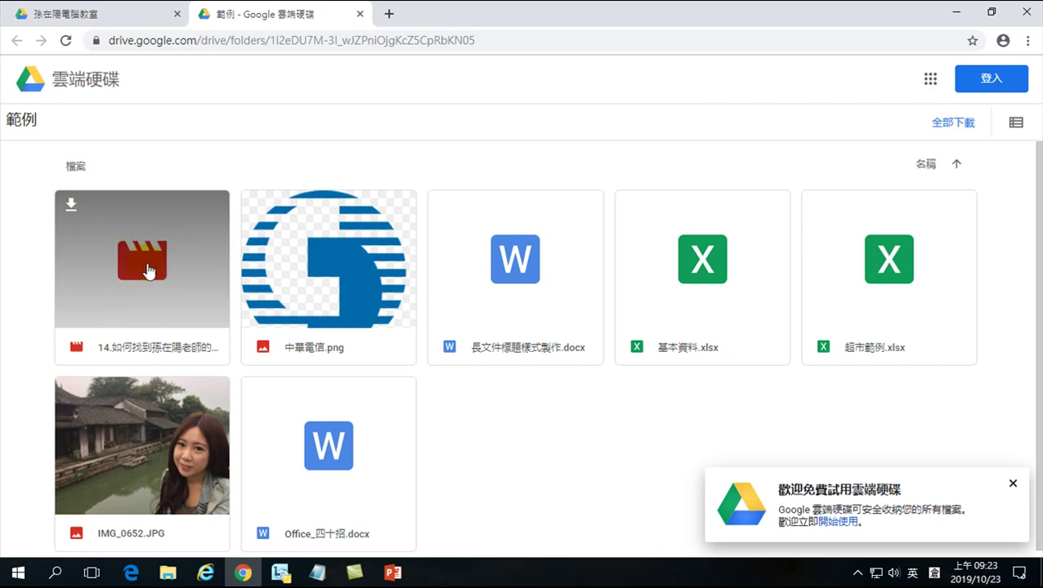
click(71, 205)
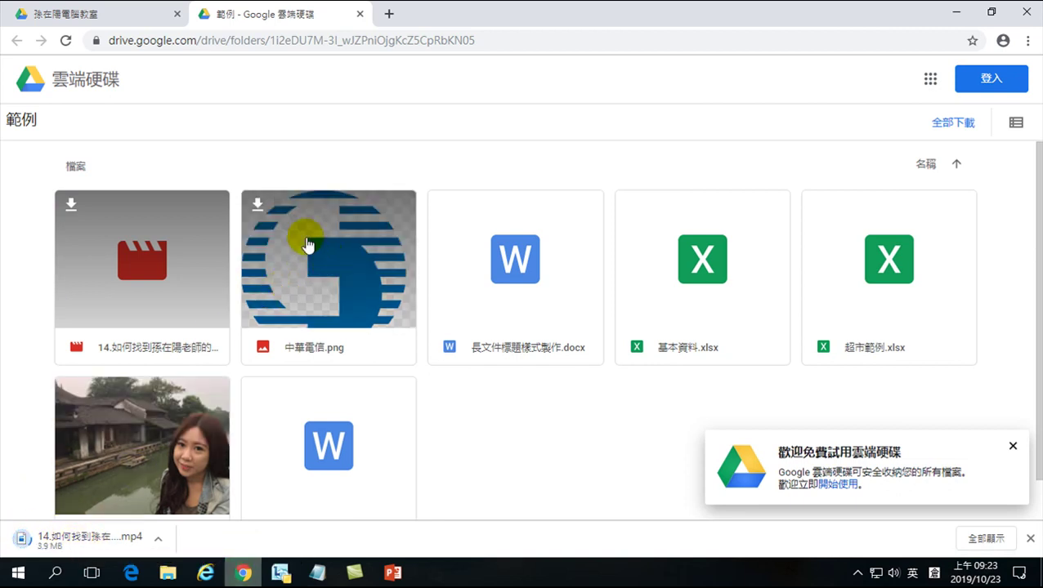
click(258, 206)
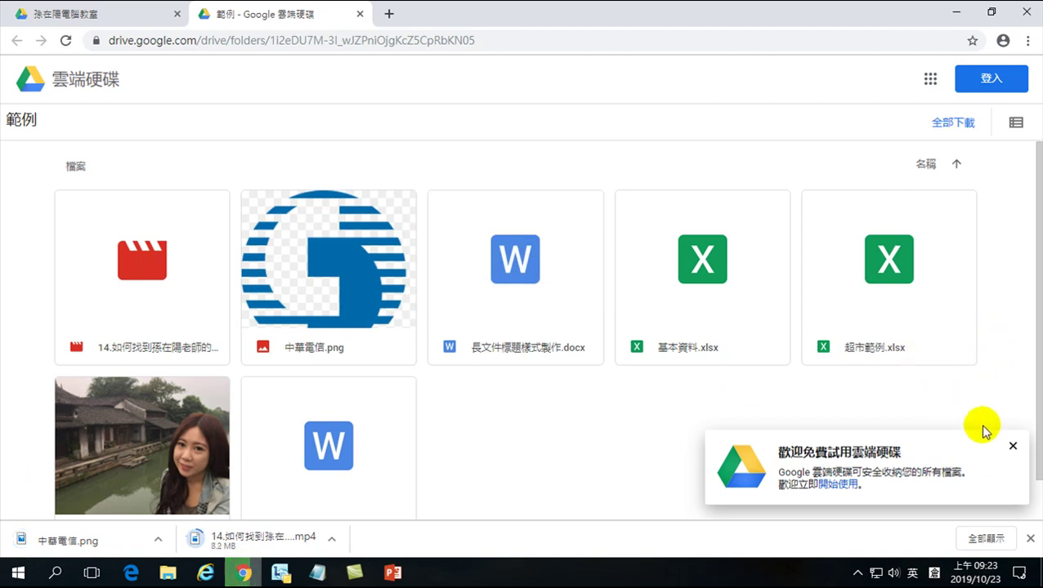
click(1011, 445)
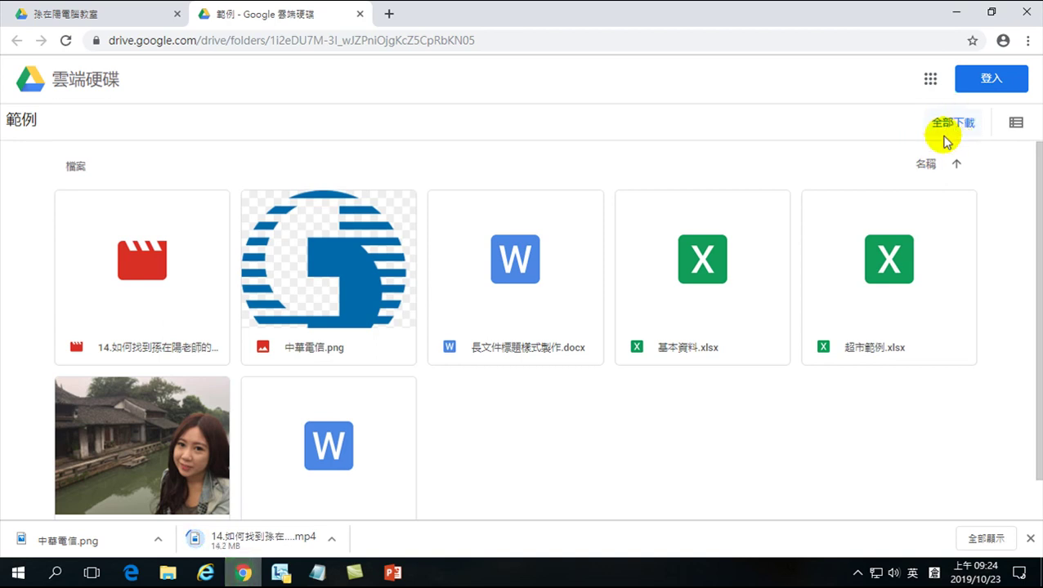
Download 長文件標題樣式製作.docx, 基本資料.xlsx, 超市範例.xlsx, IMG_0652.JPG and Office_四十招.docx, and close the browser
mouse_move(543, 205)
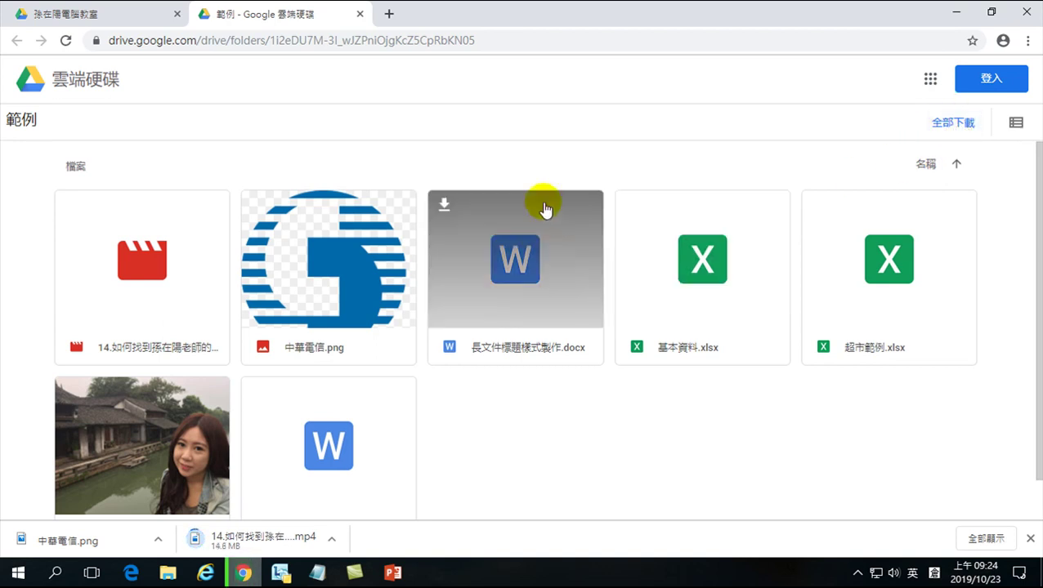
click(443, 203)
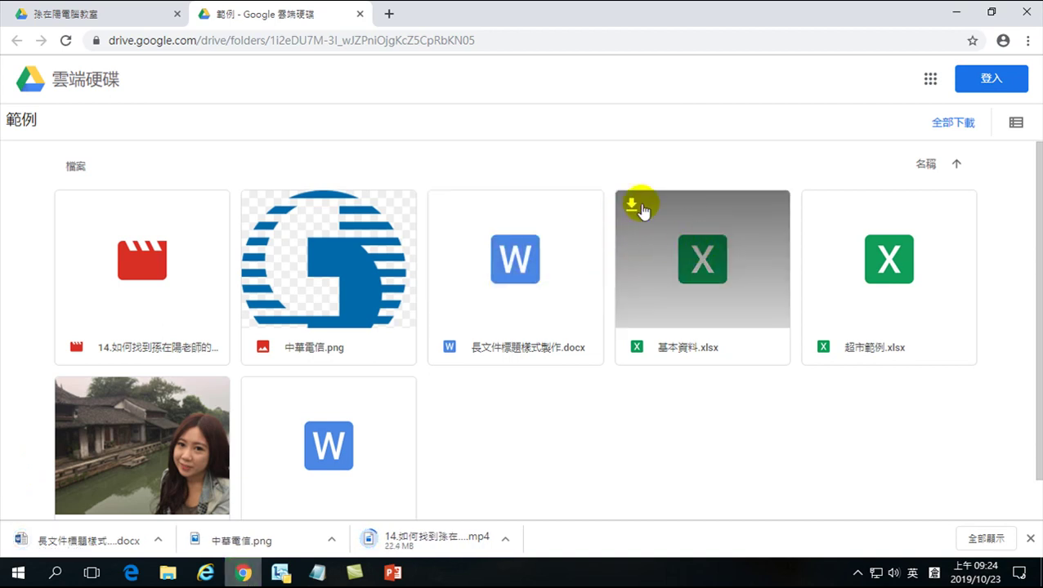
click(633, 205)
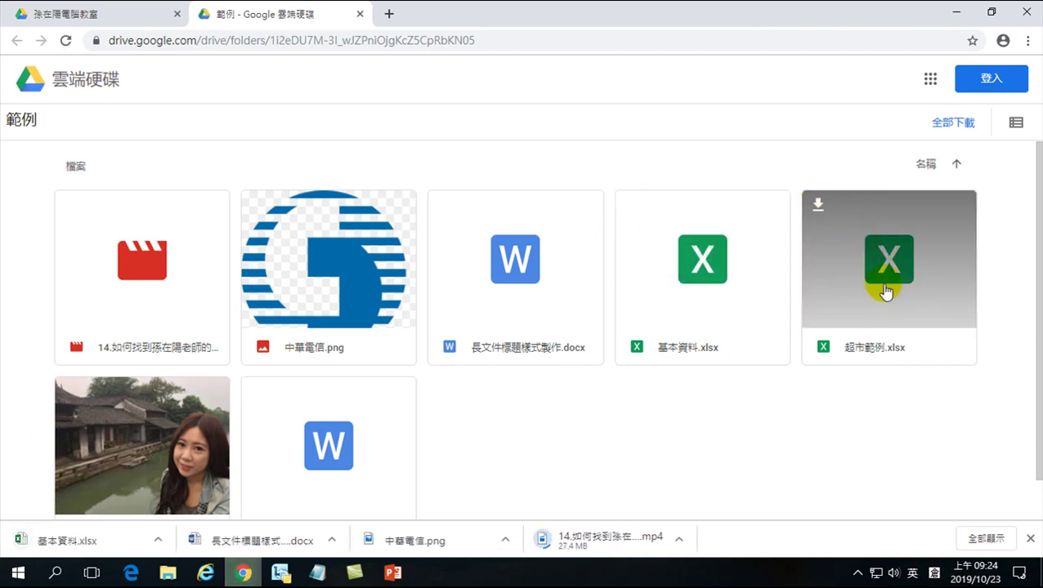
click(817, 204)
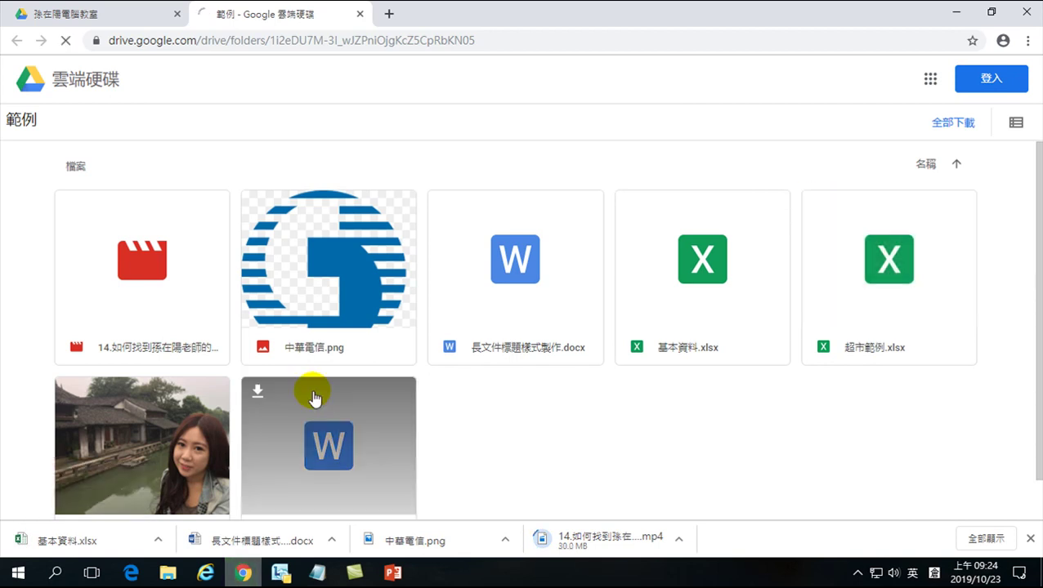
click(72, 392)
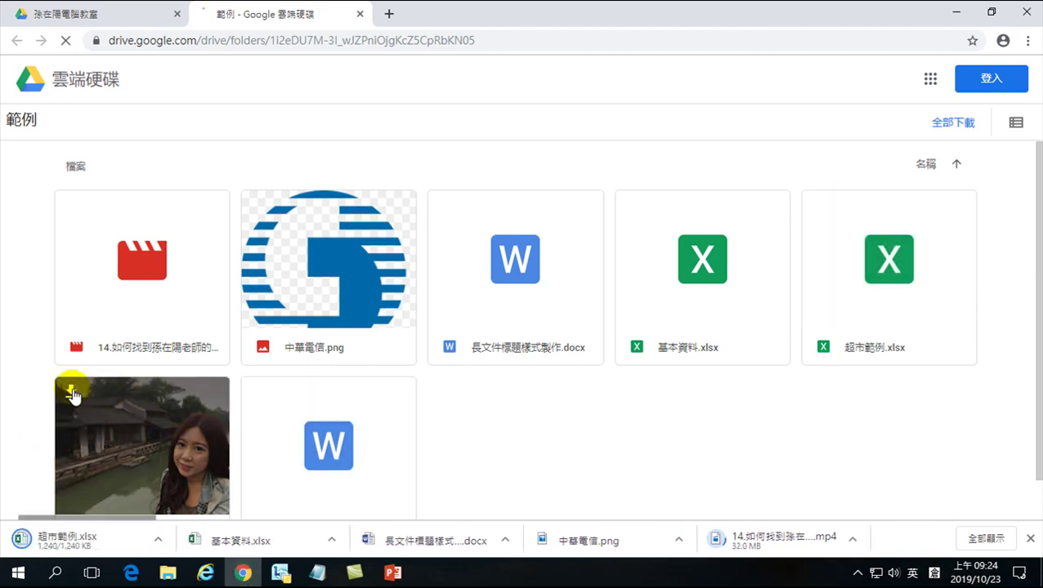
click(257, 393)
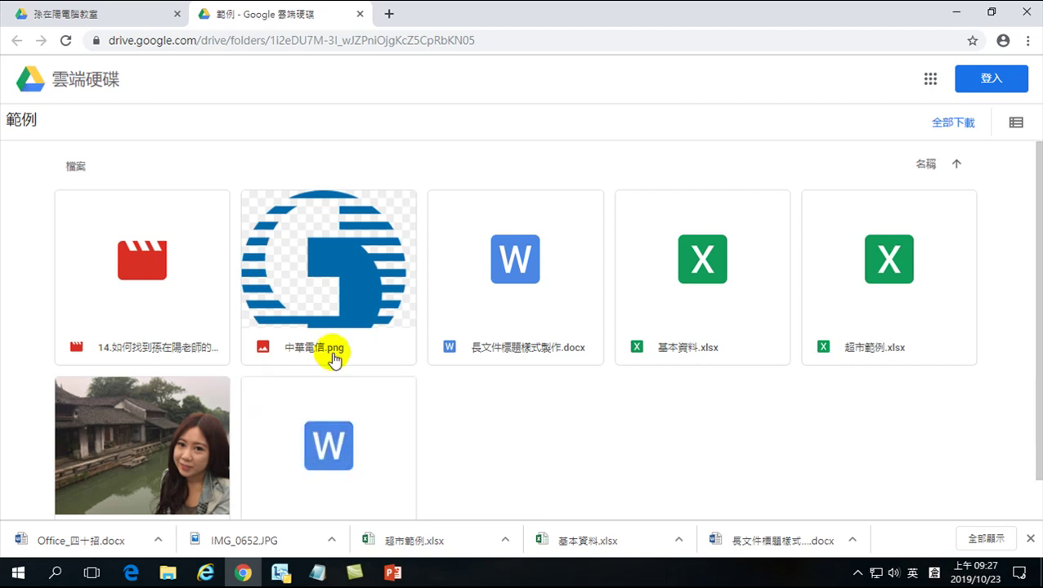
click(1030, 13)
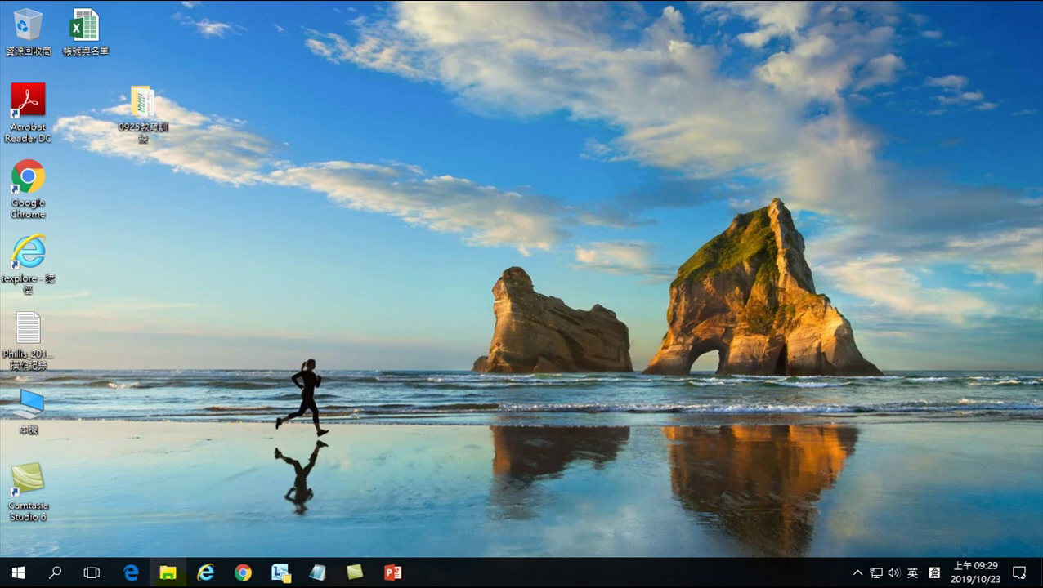
Open the Downloads (下載) folder in File Explorer
right_click(167, 571)
click(157, 541)
click(175, 579)
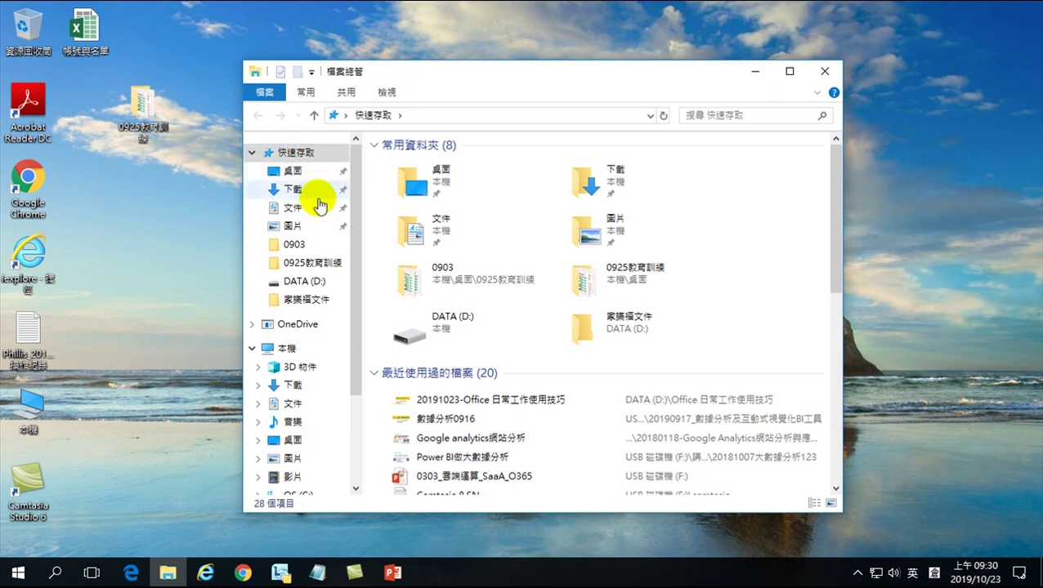
click(294, 192)
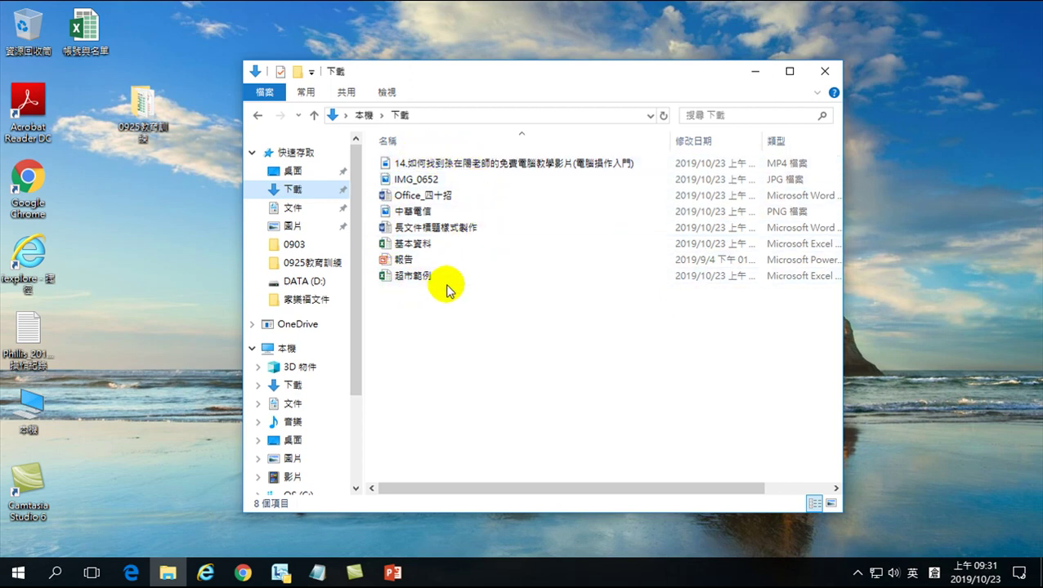
Move all files from Downloads into the Office 日常工作使用技巧 folder on DATA (D:), using cut and paste, and shift the window aside
mouse_move(452, 287)
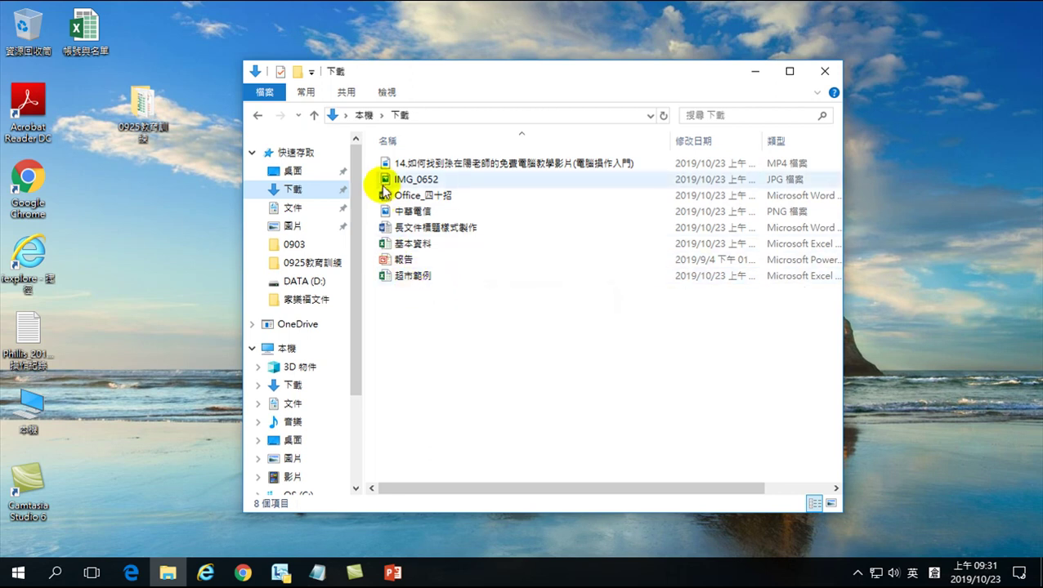
drag(455, 317, 392, 139)
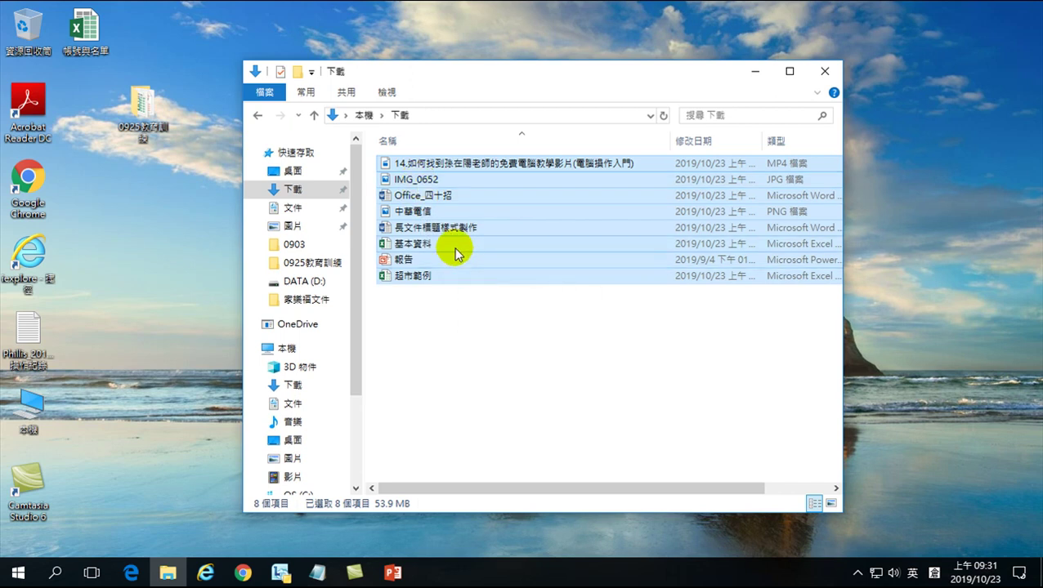
right_click(421, 168)
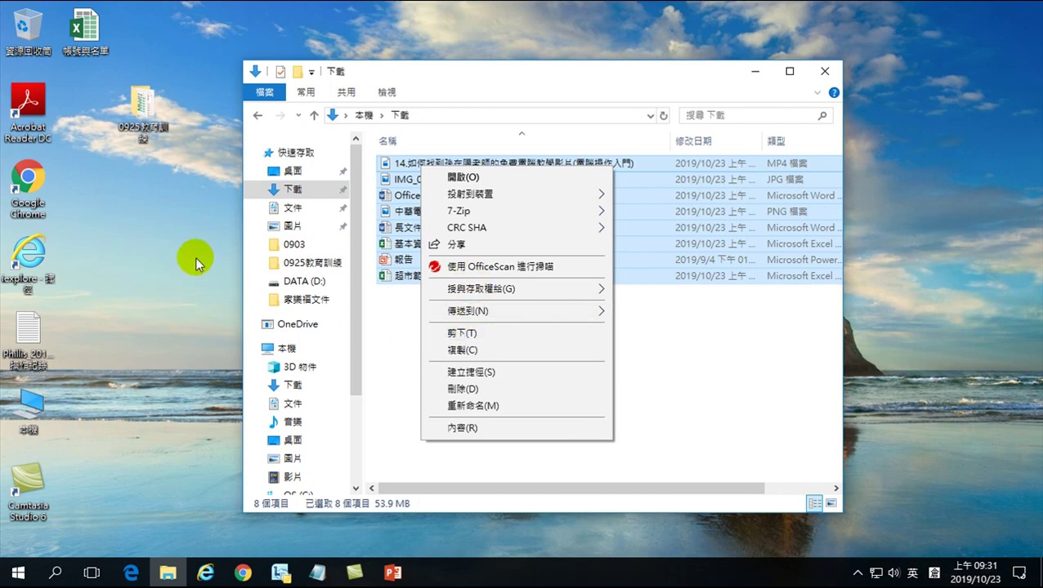
click(464, 334)
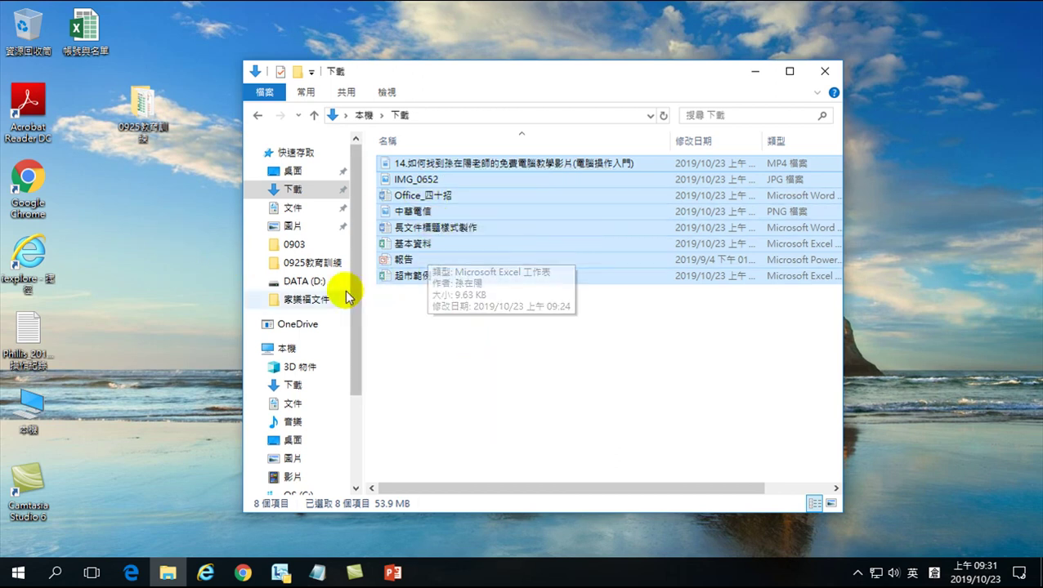
click(310, 282)
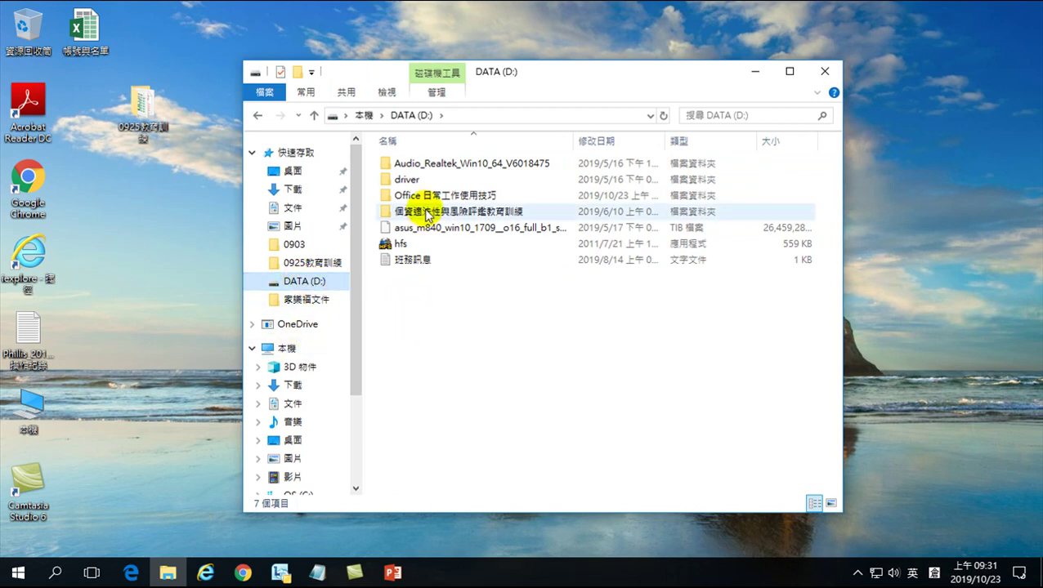
mouse_move(410, 202)
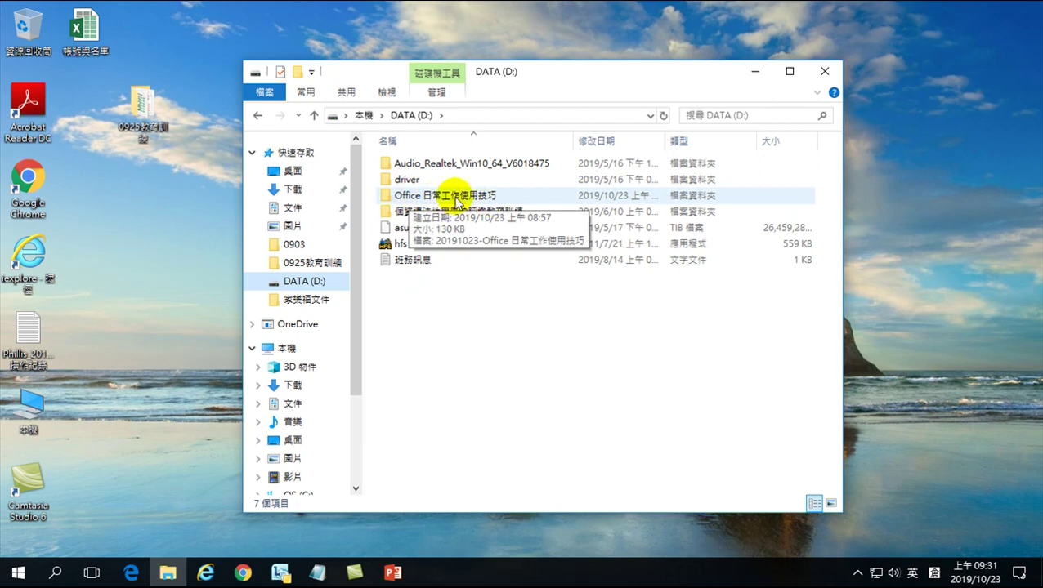
double_click(453, 201)
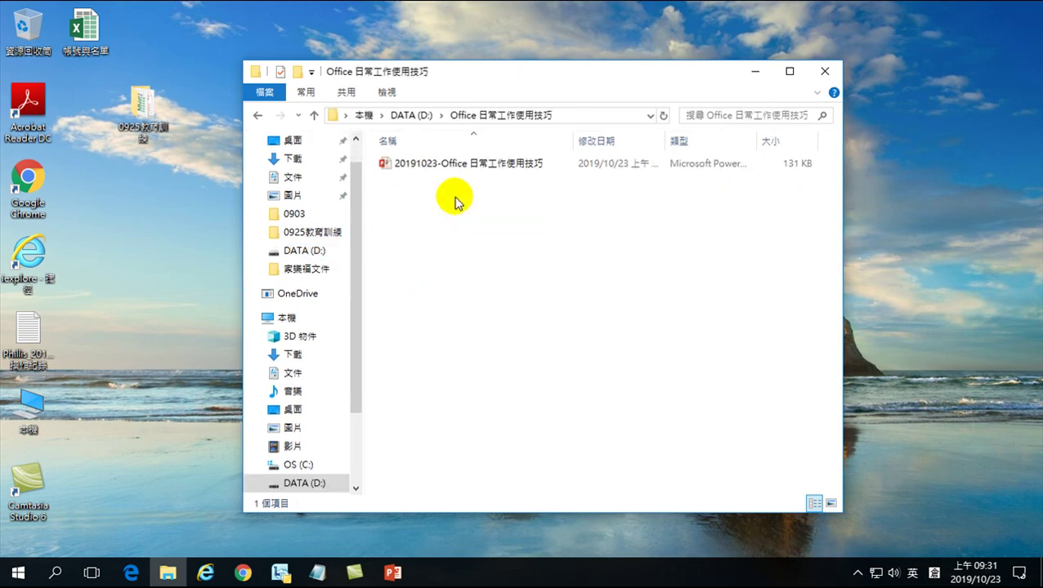
right_click(460, 288)
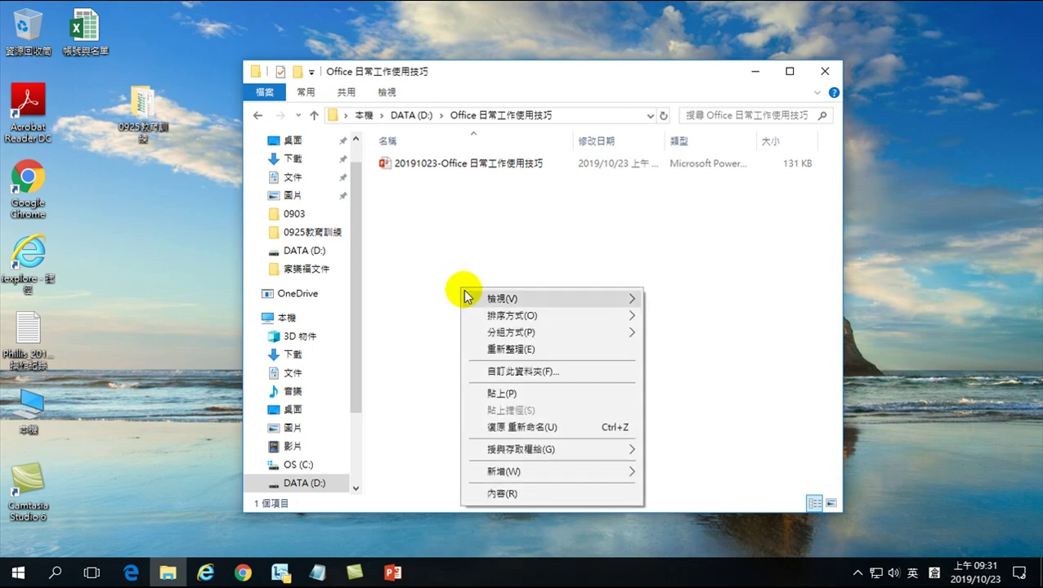
click(501, 394)
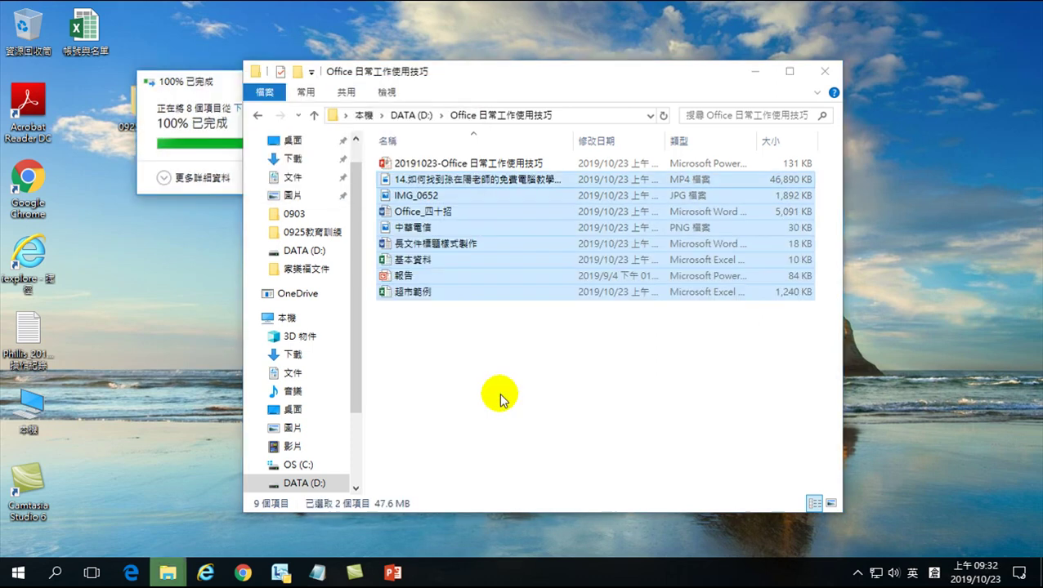
drag(465, 70, 581, 61)
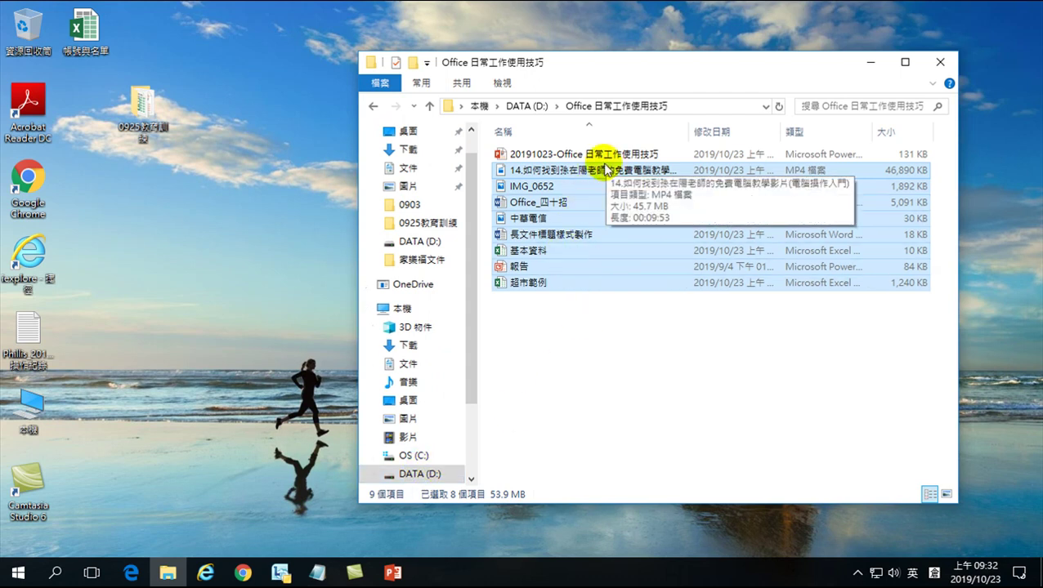
right_click(544, 353)
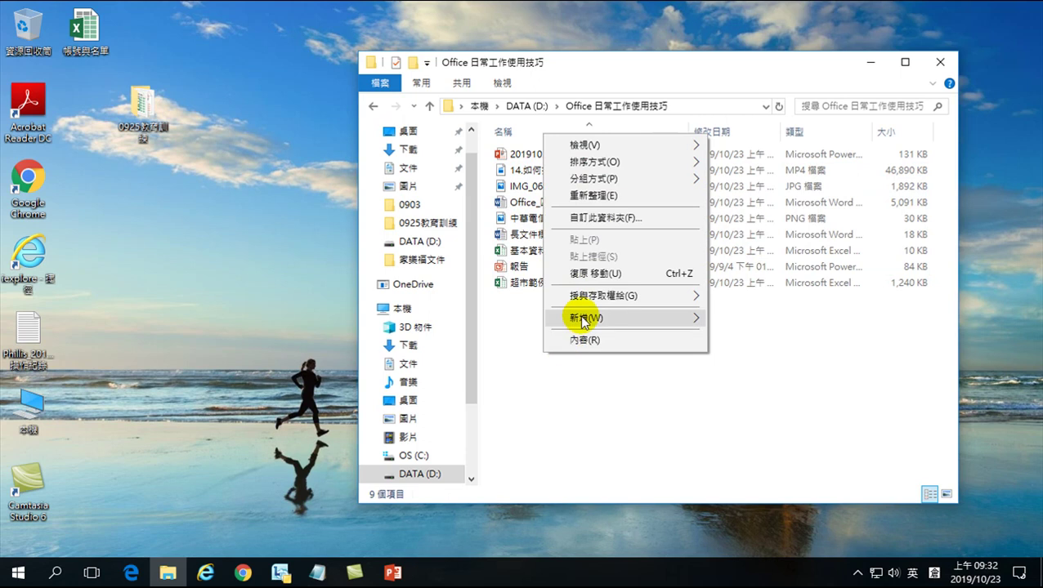
mouse_move(584, 320)
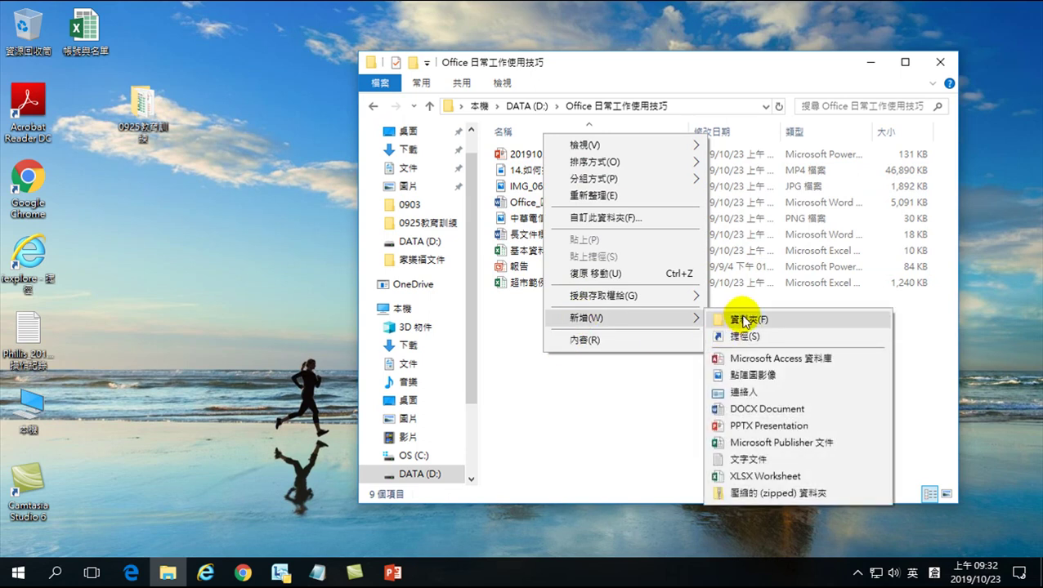
click(613, 423)
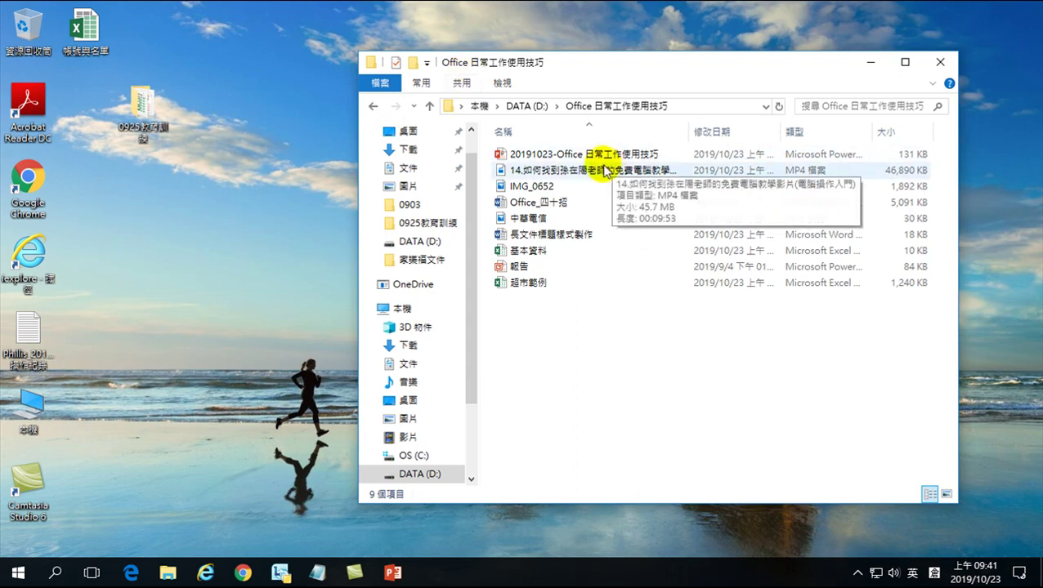
mouse_move(541, 163)
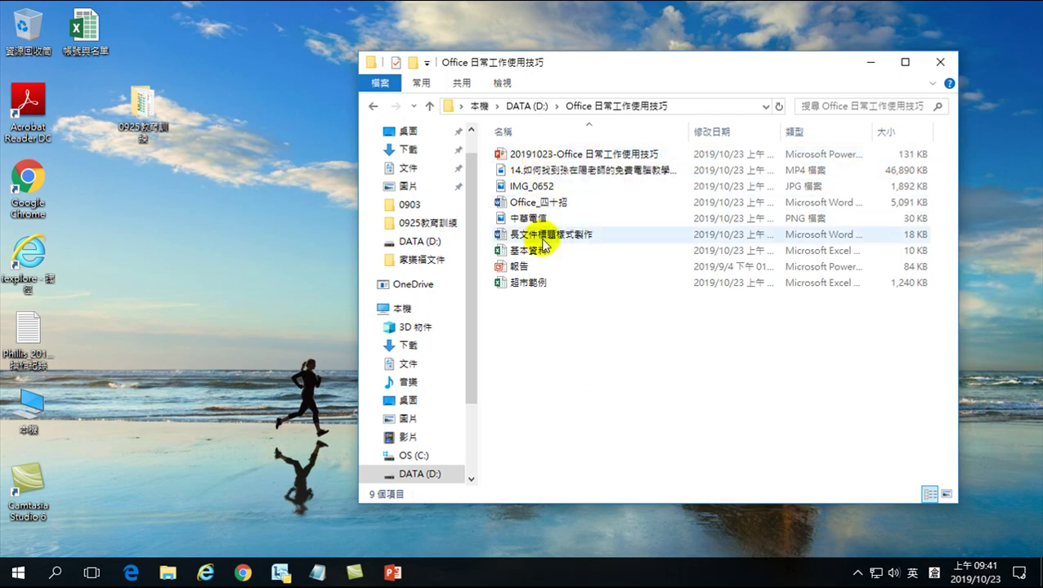
mouse_move(540, 243)
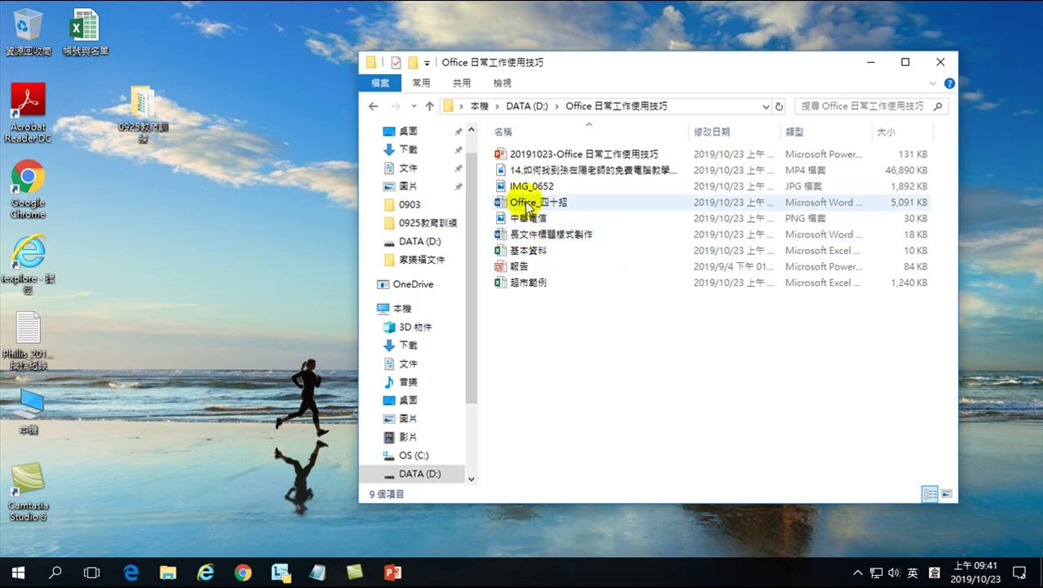
Open the Word document Office_四十招 from the Office 日常工作使用技巧 folder and enable editing
mouse_move(529, 206)
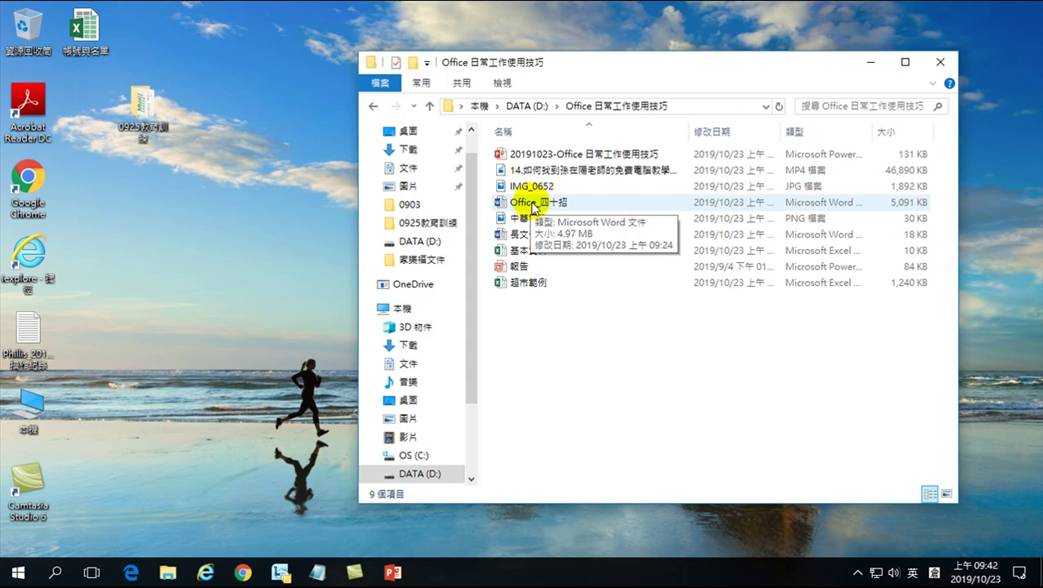
drag(572, 64, 512, 51)
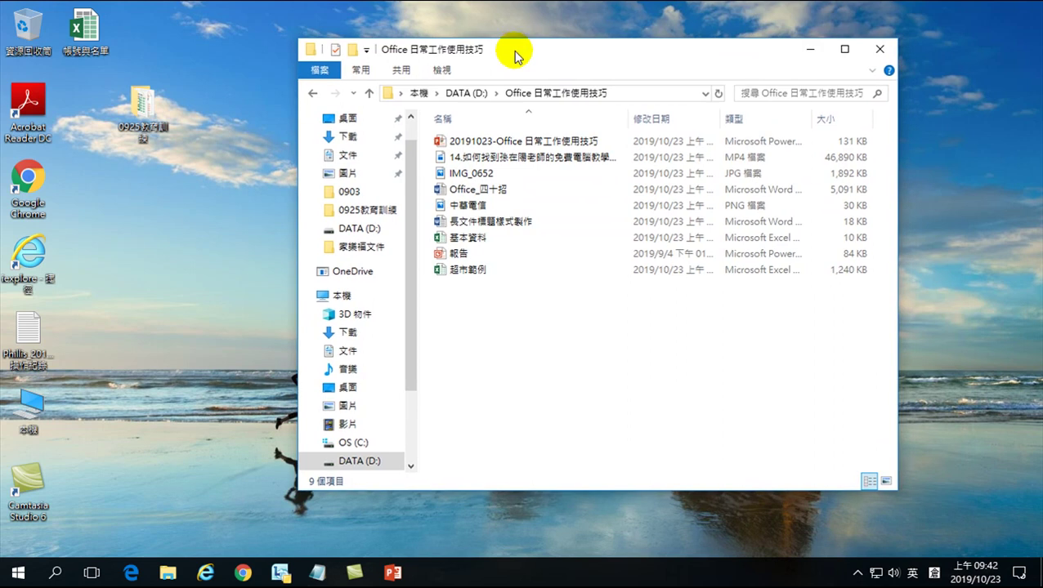
double_click(471, 192)
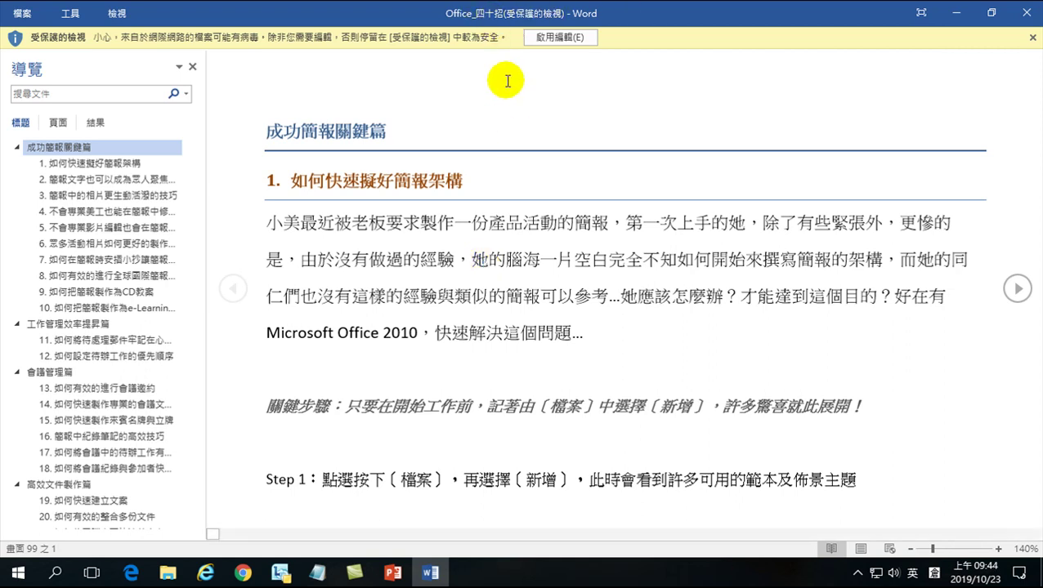
click(560, 37)
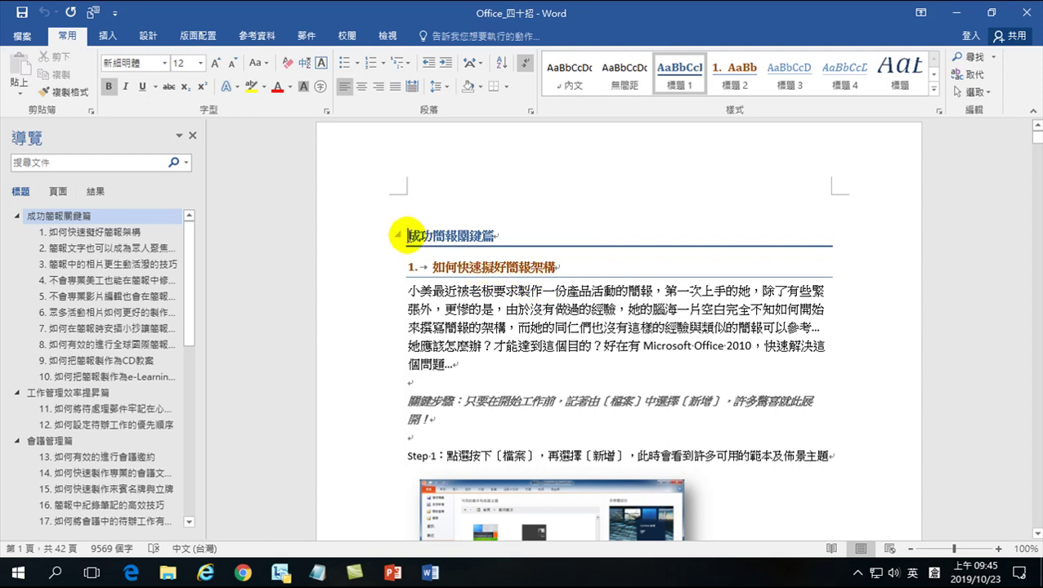
Select the chapter heading 成功簡報關鍵篇 at the start of the document and copy its text
drag(409, 237, 493, 237)
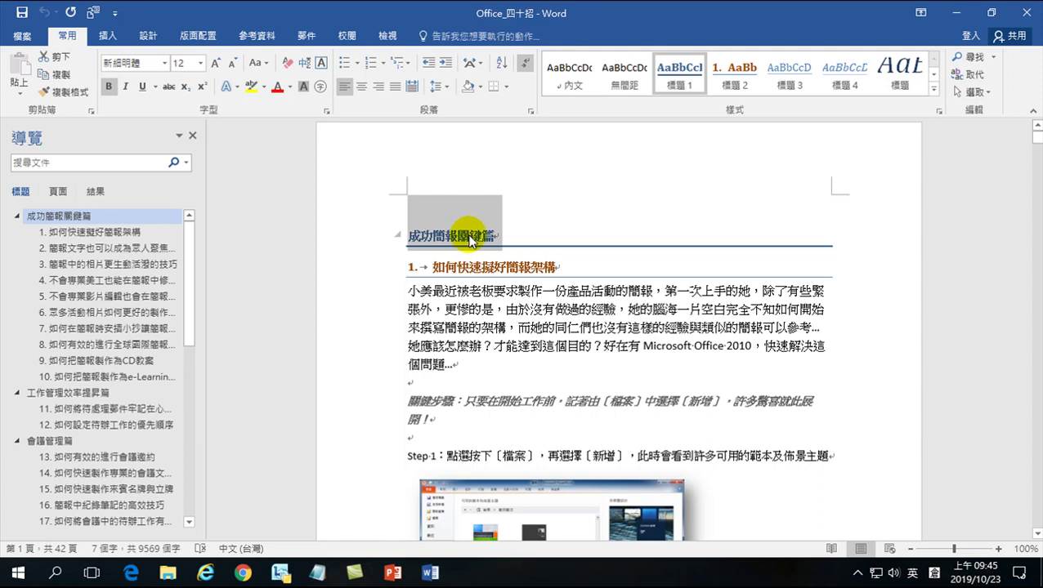
drag(433, 268, 562, 268)
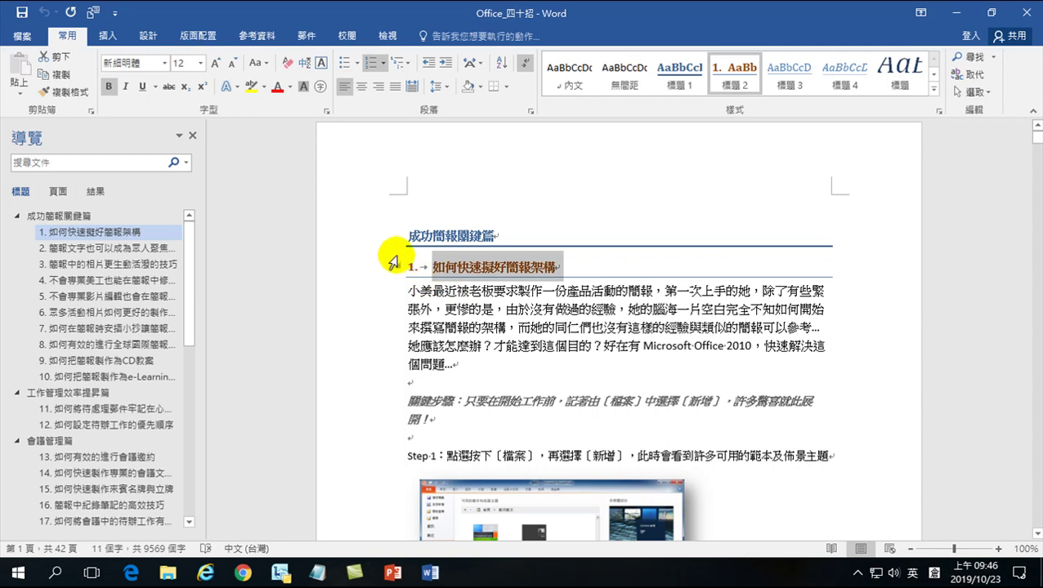
drag(407, 194, 490, 236)
click(455, 234)
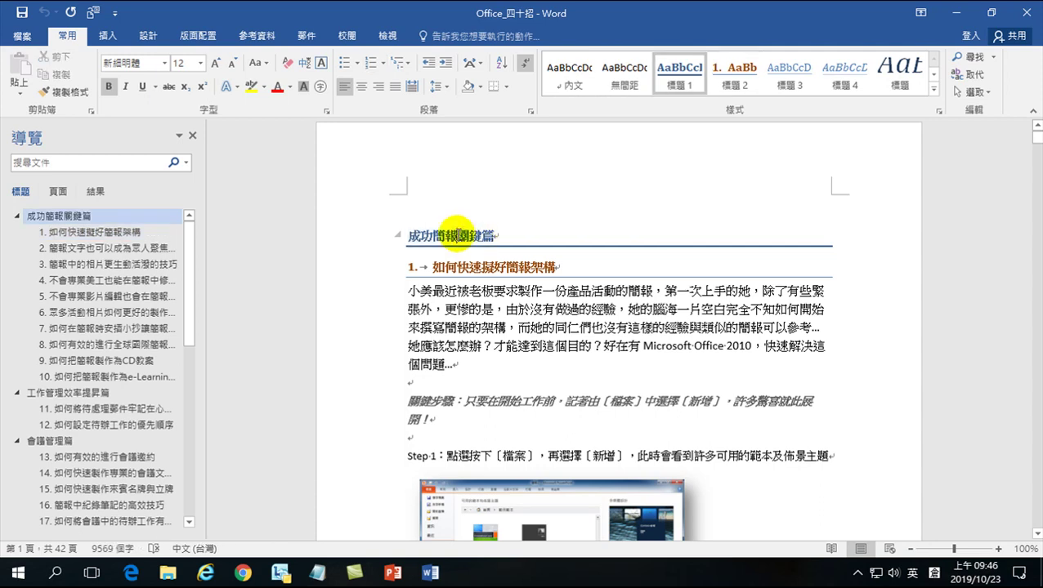
drag(400, 239, 493, 236)
click(465, 236)
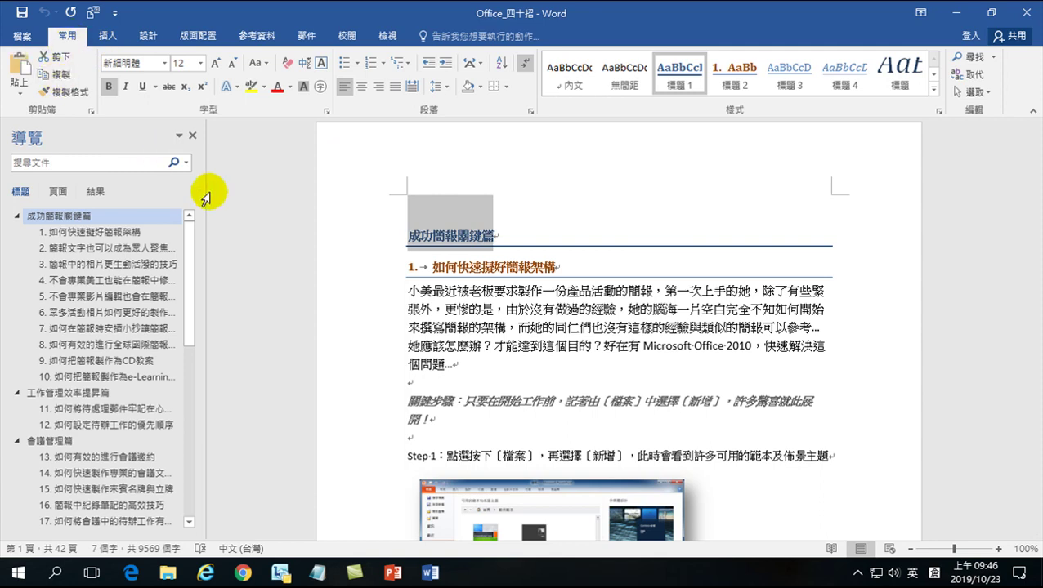
Start PowerPoint and create a blank presentation (空白簡報)
click(18, 572)
scroll(92, 336, down, 10)
click(94, 102)
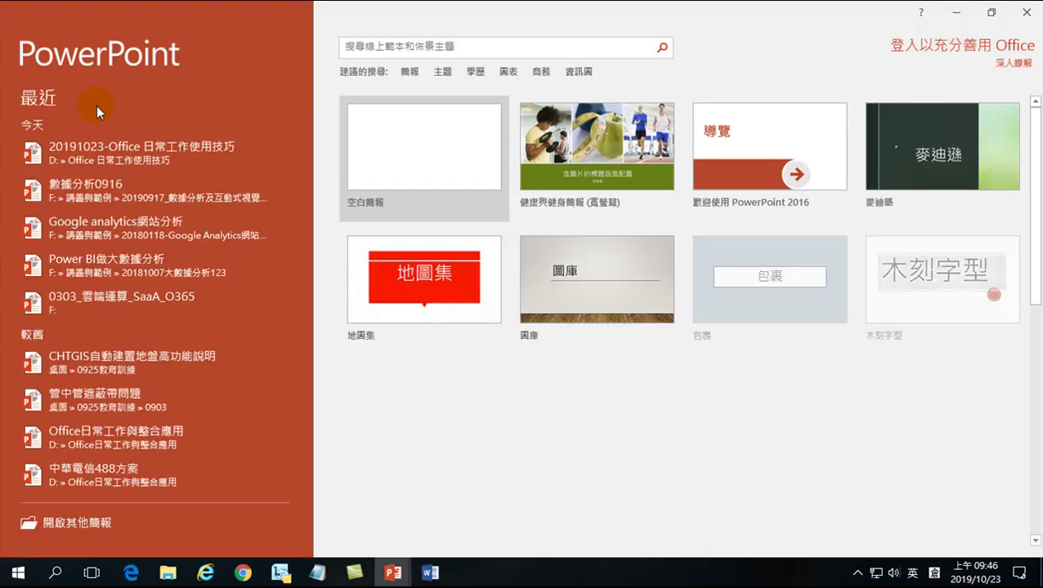
click(418, 166)
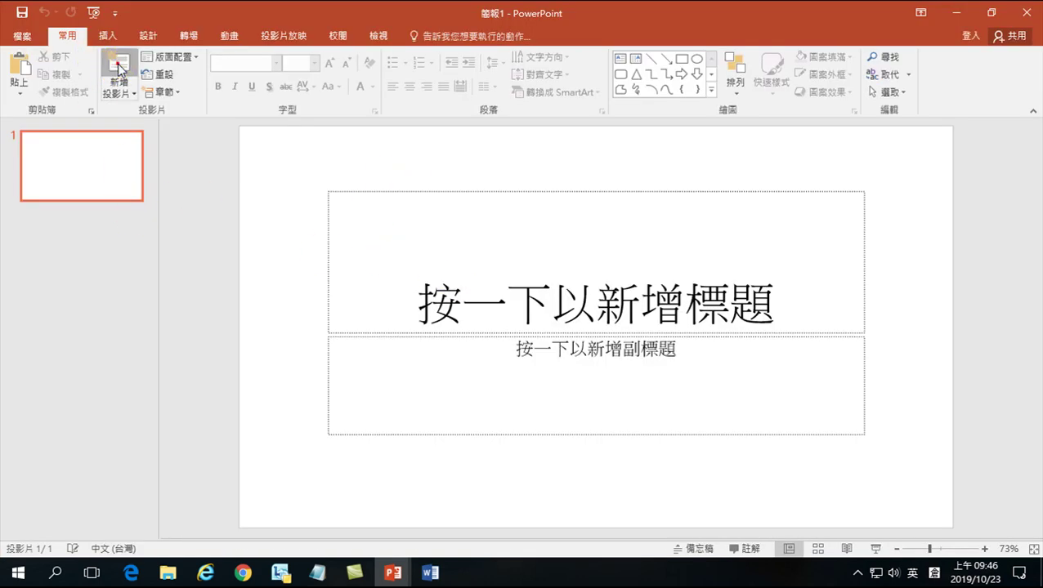
Add a second slide and paste the copied heading 成功簡報關鍵篇 as its title
click(118, 69)
click(360, 197)
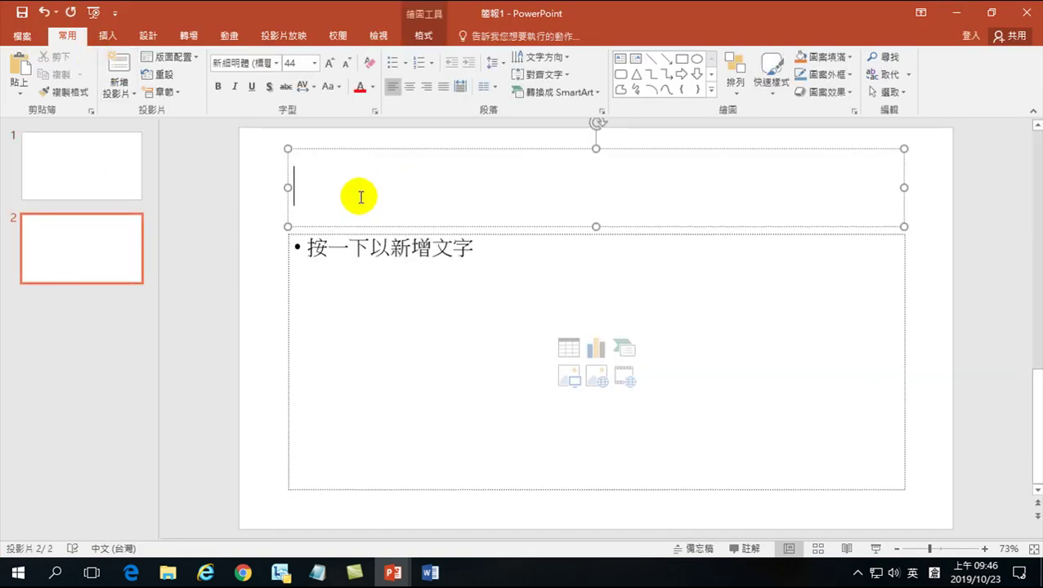
click(20, 70)
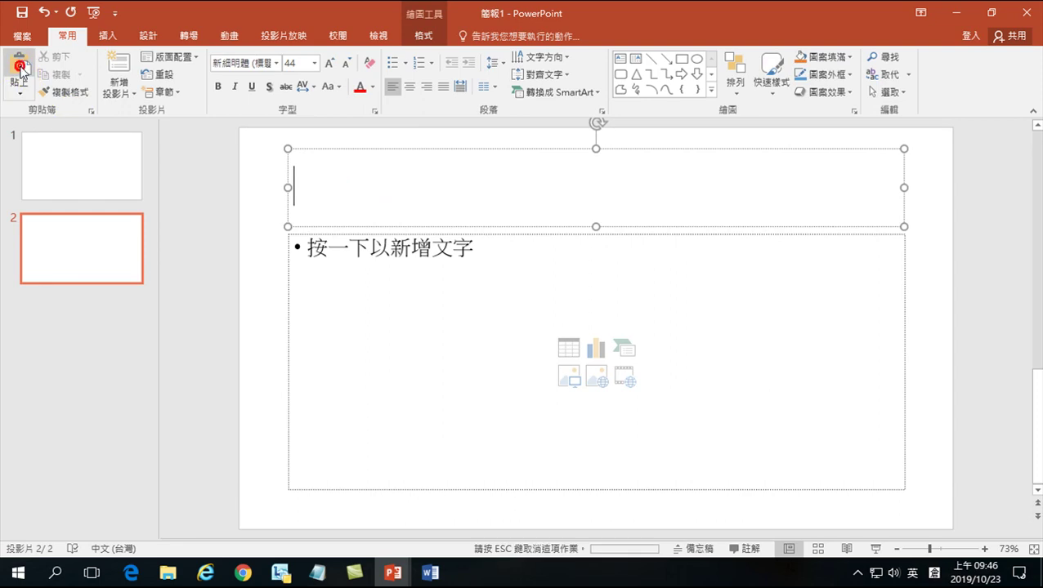
click(327, 266)
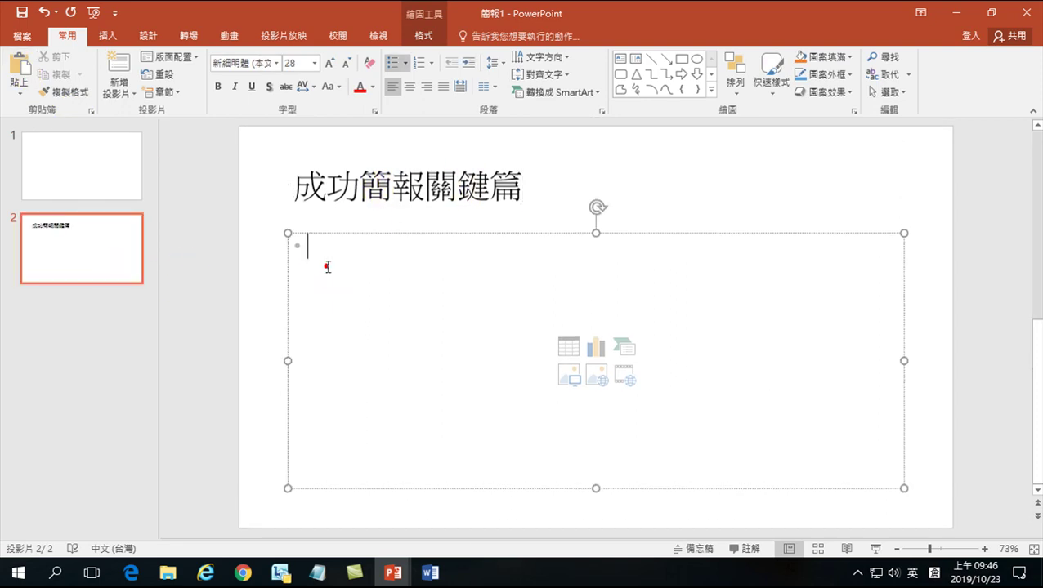
Copy the subheading 如何快速擬好簡報架構 from the Word document into the slide's body as the first bullet, and start a new bullet
click(430, 572)
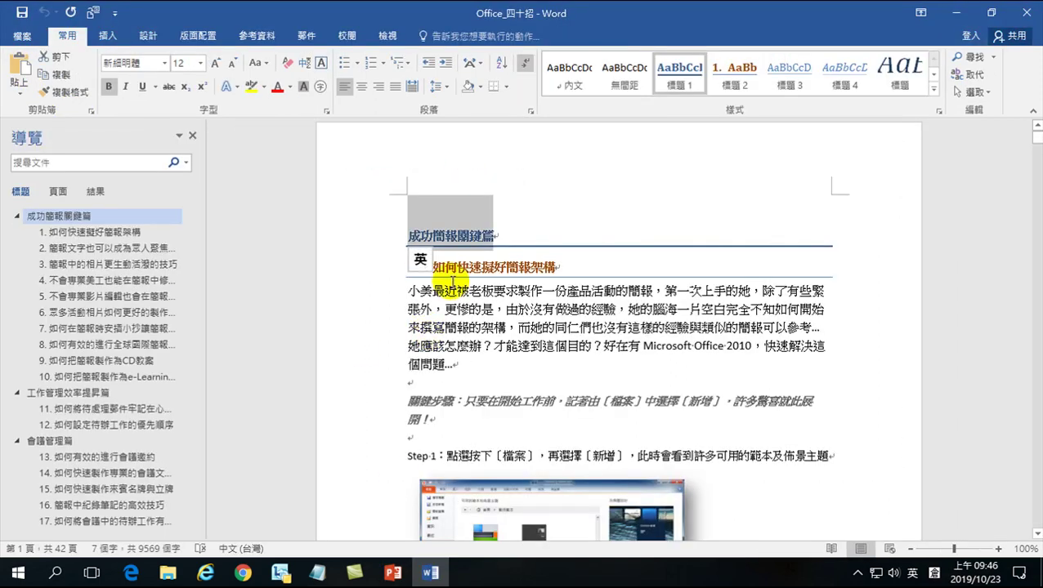
drag(426, 267, 558, 263)
key(ctrl+c)
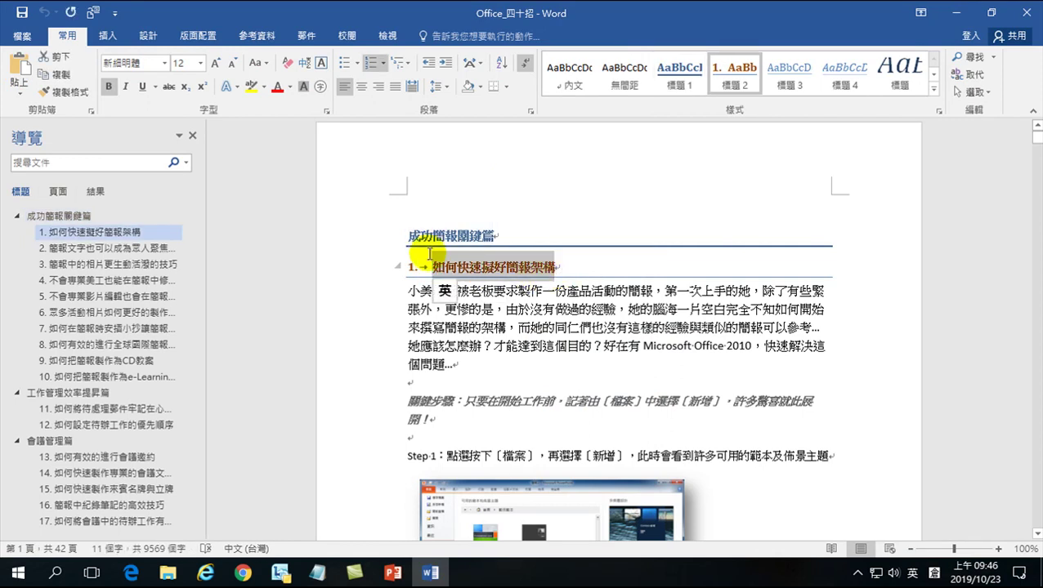
click(67, 92)
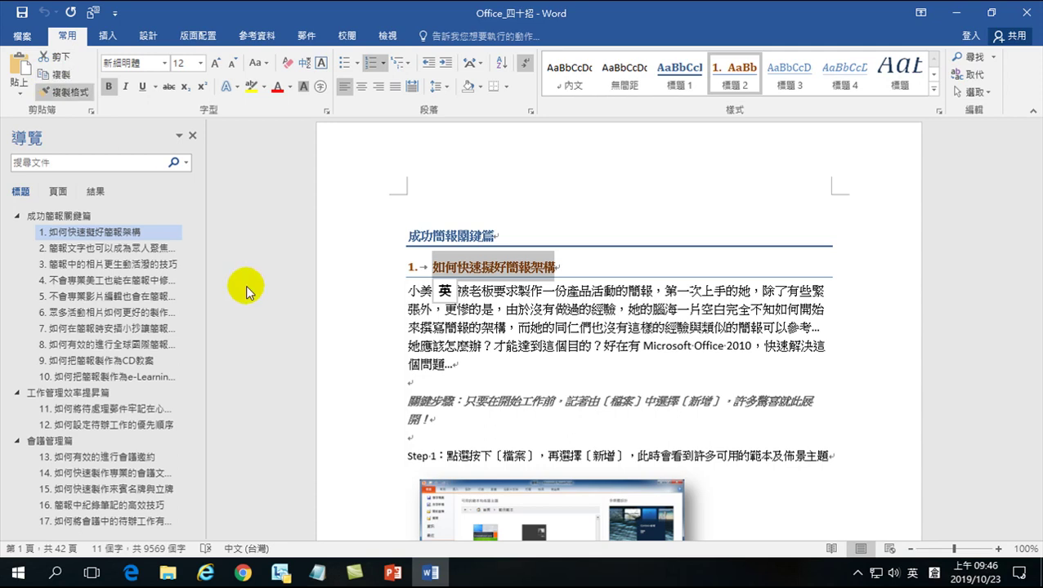
click(393, 572)
click(459, 524)
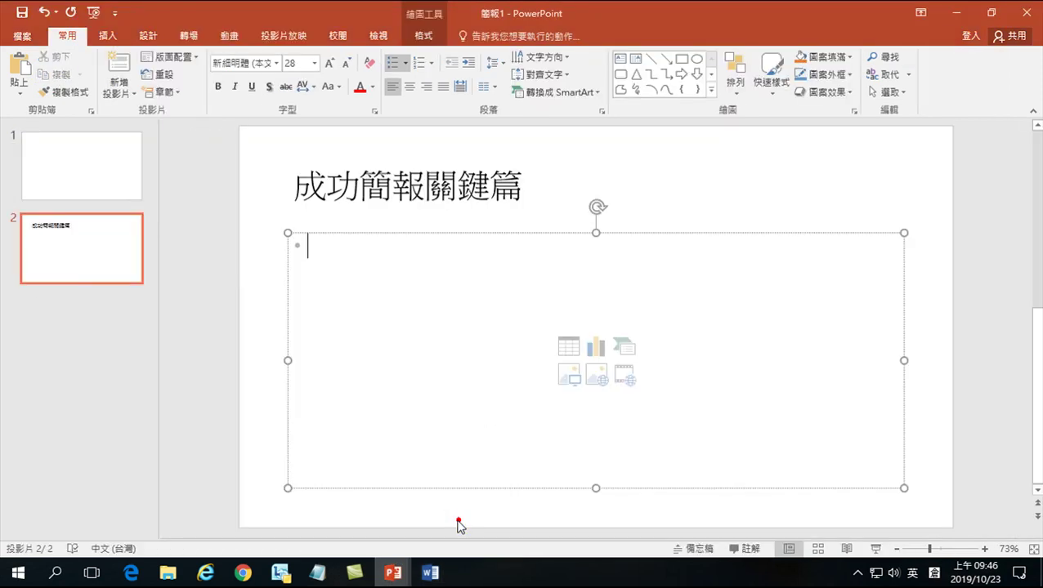
click(18, 67)
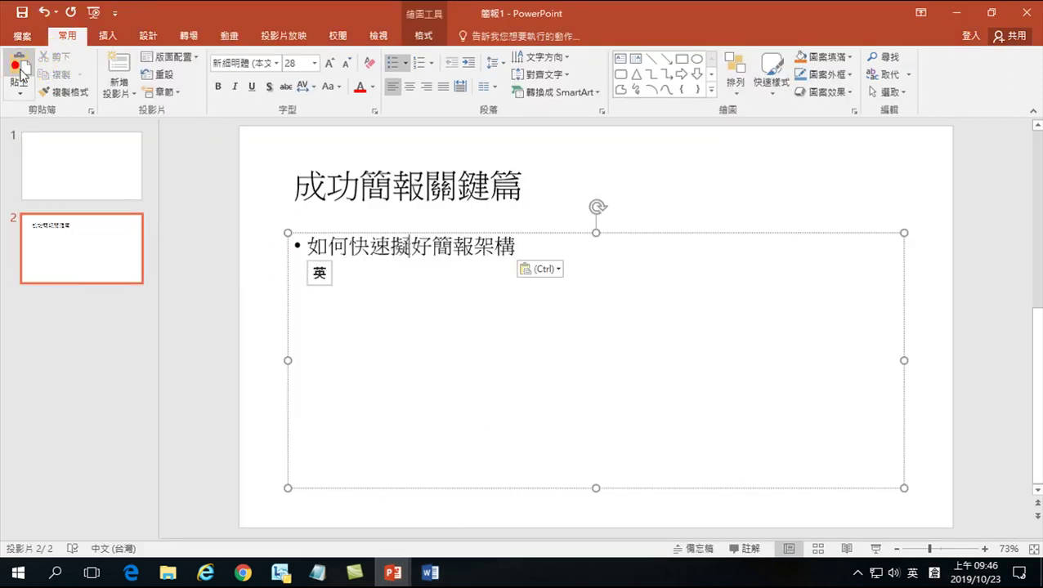
key(Return)
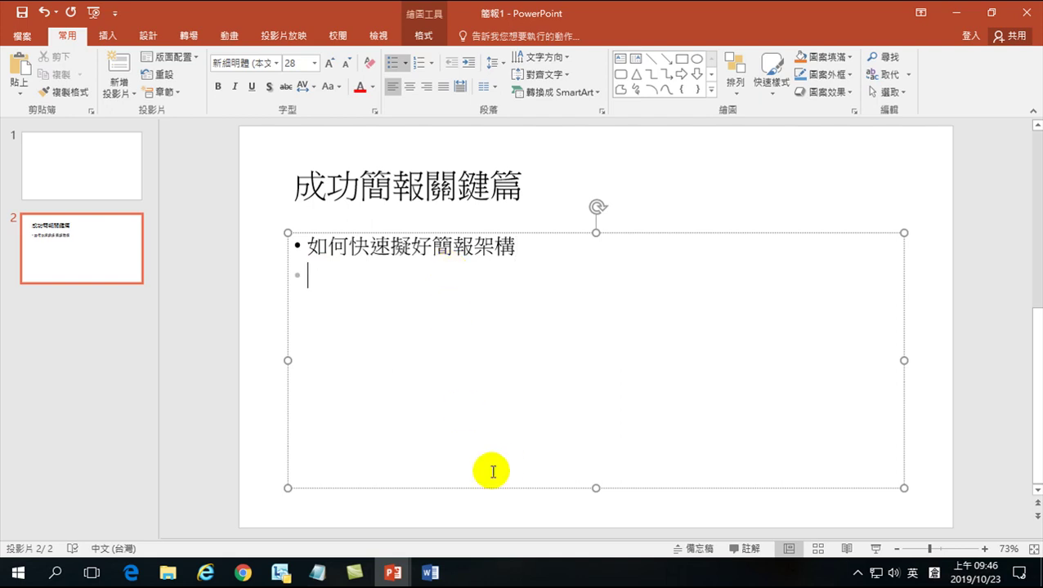
Copy the second subheading 簡報文字也可以成為眾人聚焦的技巧 from the Word document and paste it as the slide's second bullet
click(430, 572)
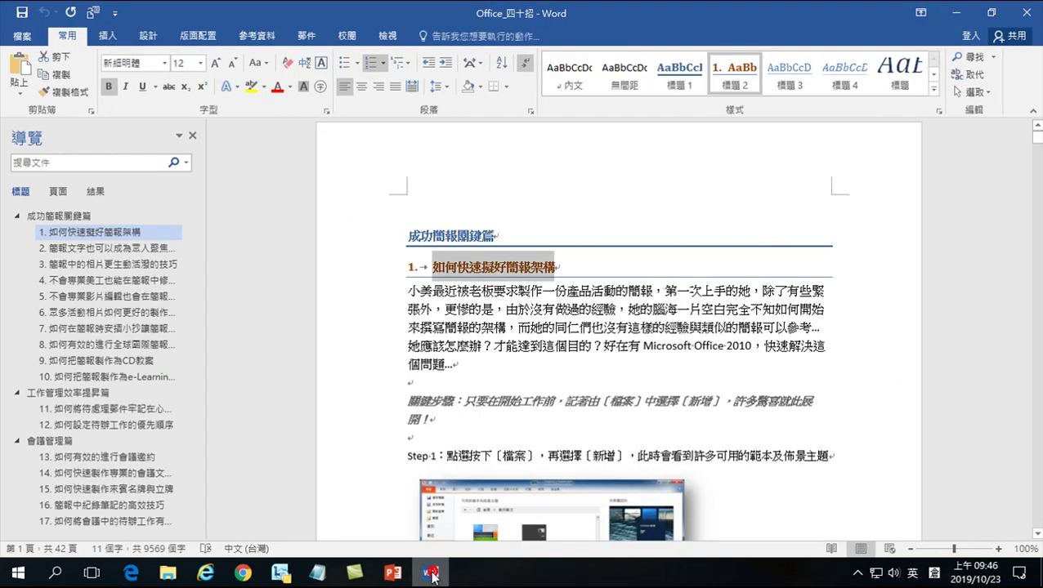
click(99, 249)
drag(427, 139, 628, 141)
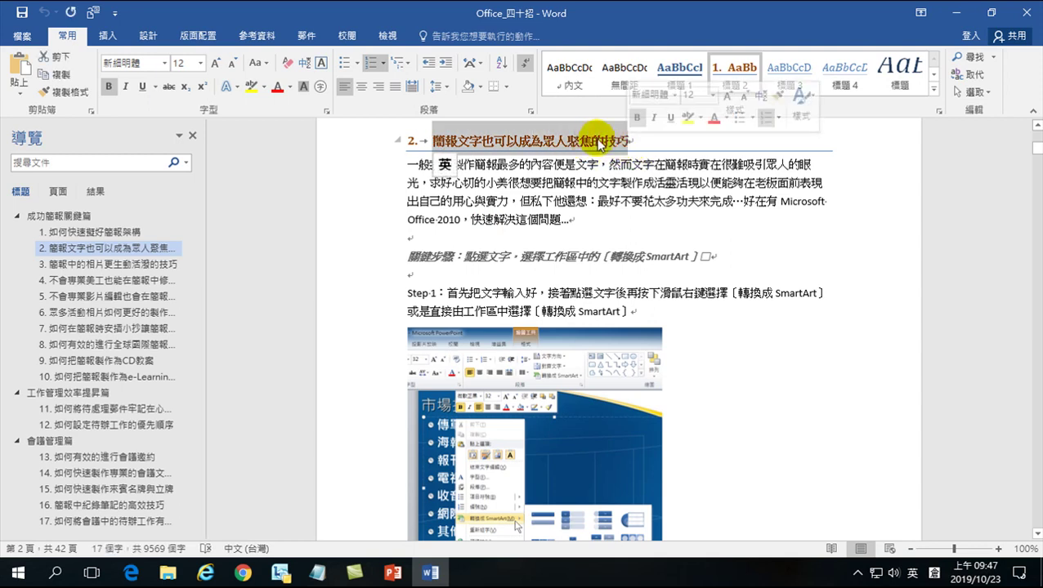
click(62, 75)
click(393, 574)
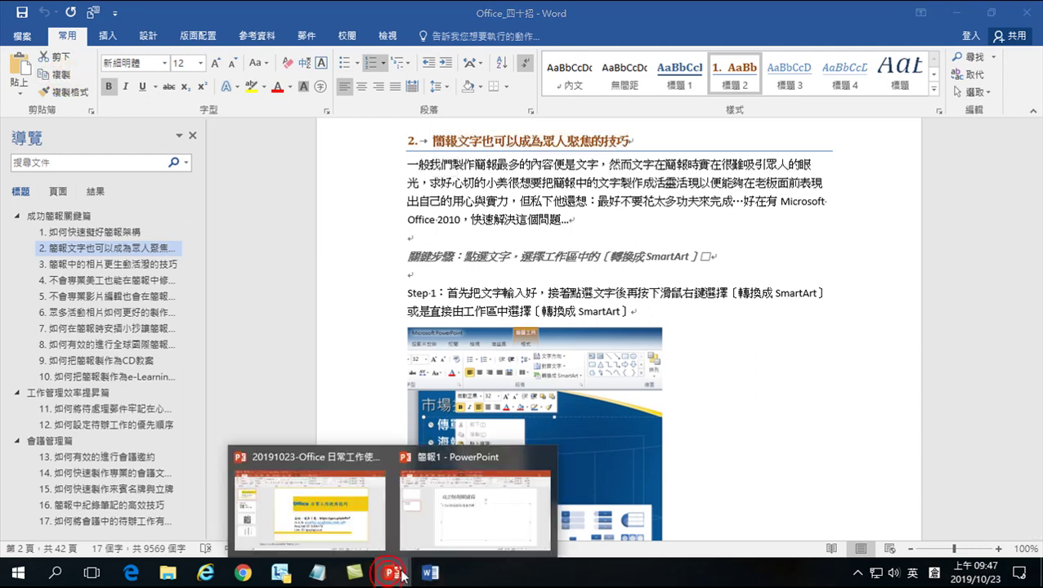
click(470, 507)
click(18, 65)
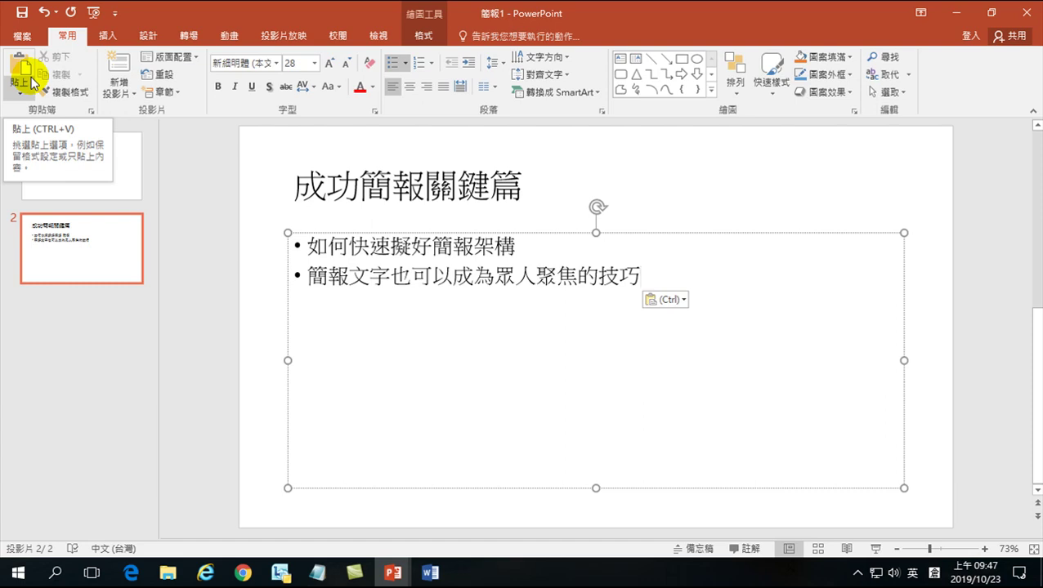
Switch back to the Word document and open the Quick Access Toolbar (快速存取工具列) customization in the Word options
click(429, 572)
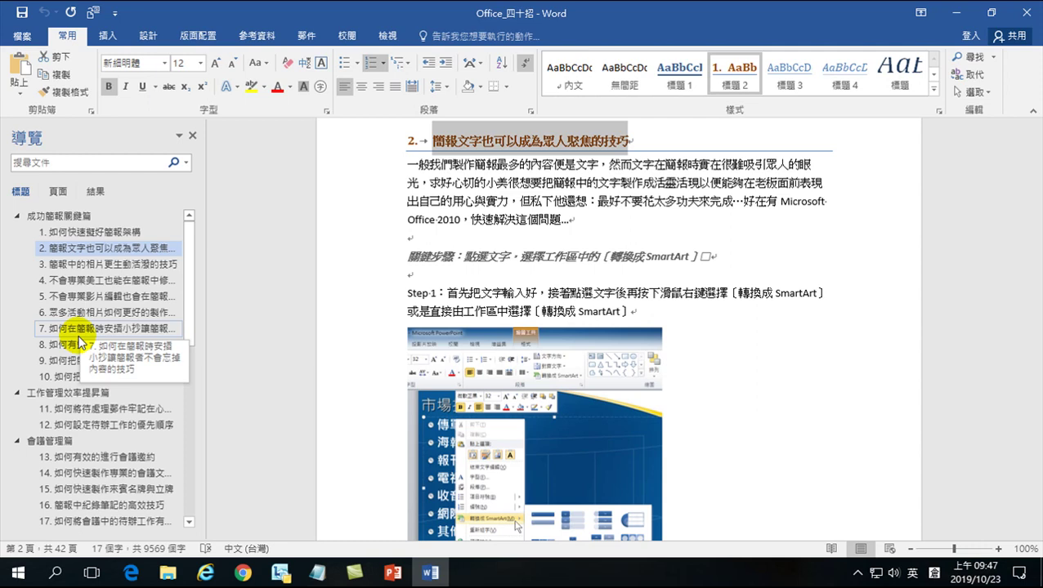
scroll(79, 341, down, 10)
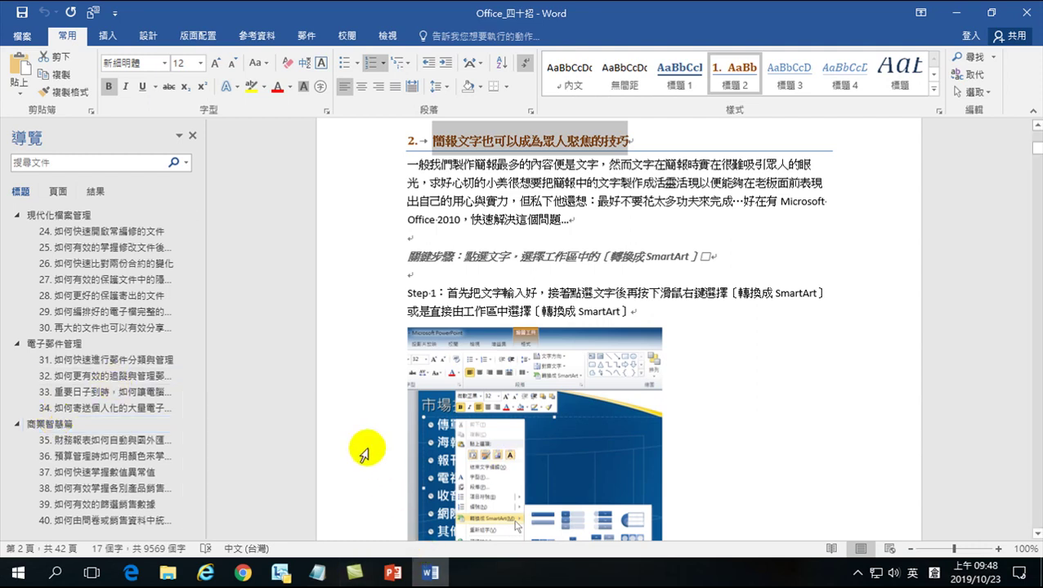
scroll(466, 278, up, 5)
scroll(472, 296, up, 10)
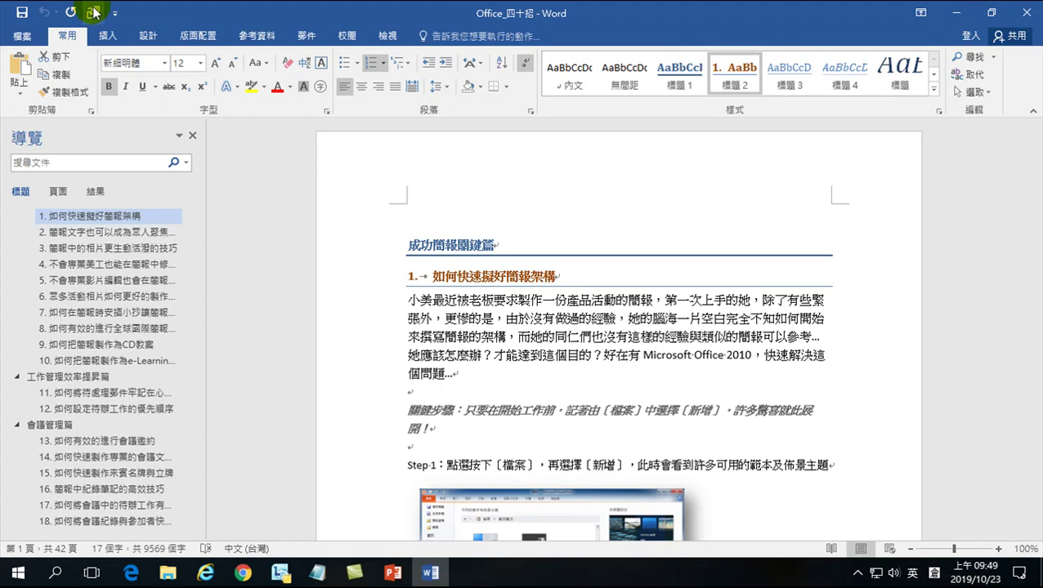
click(23, 36)
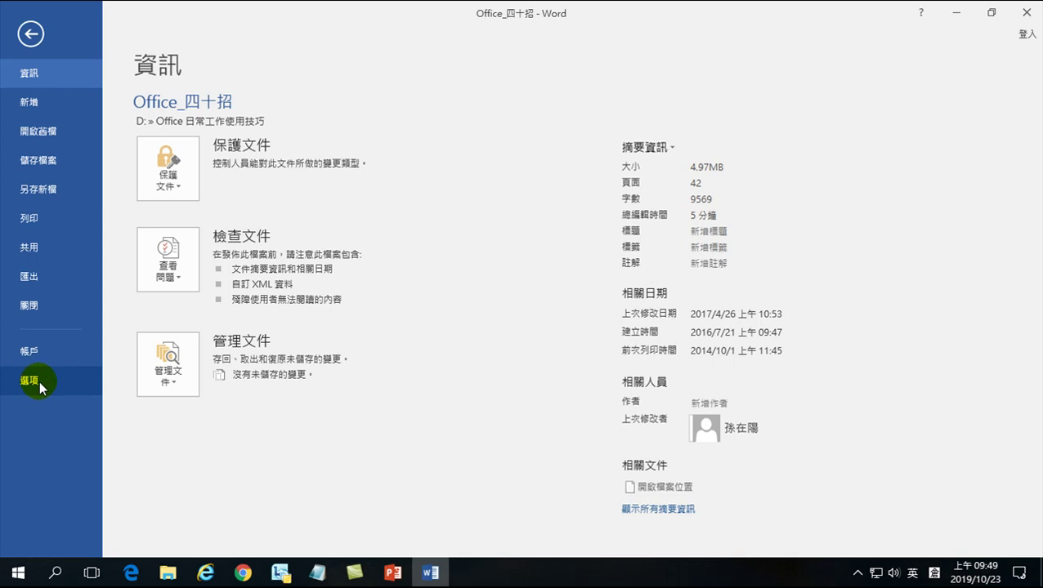
click(30, 381)
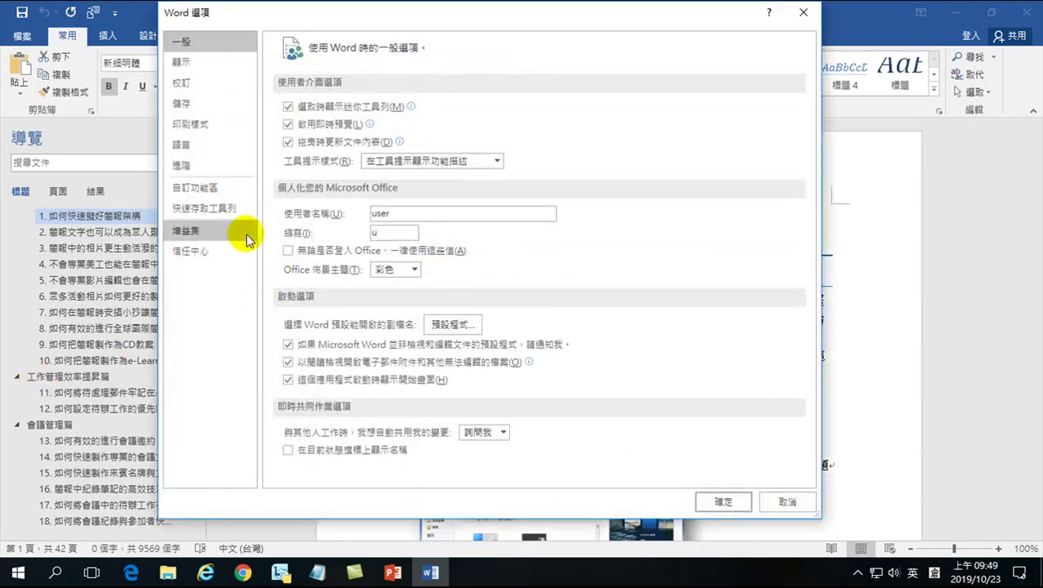
click(71, 13)
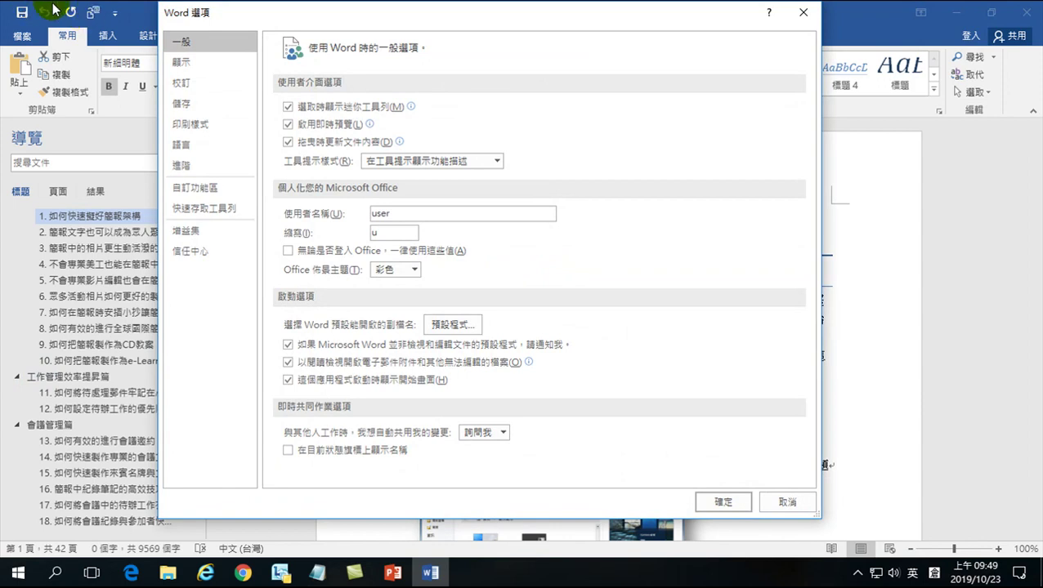
click(94, 11)
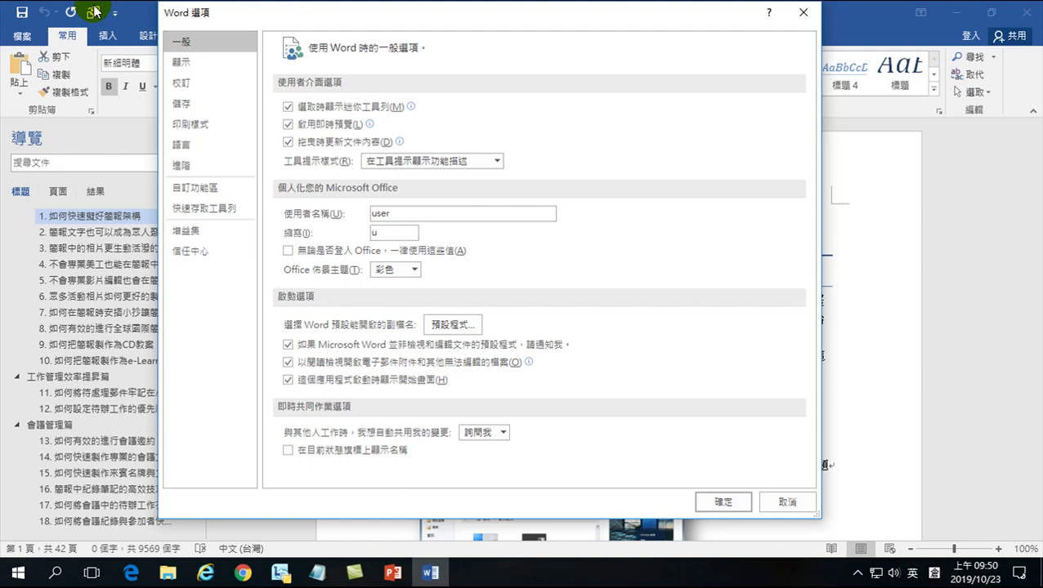
click(185, 212)
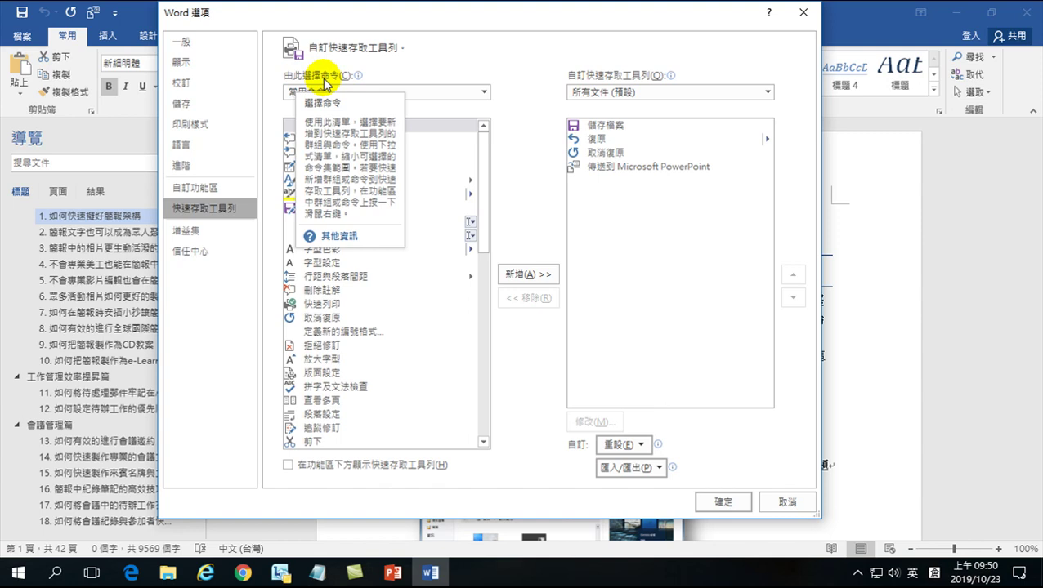
List the commands not in the ribbon (不在功能區的命令) and try to add 傳送到 Microsoft PowerPoint to the Quick Access Toolbar
click(484, 95)
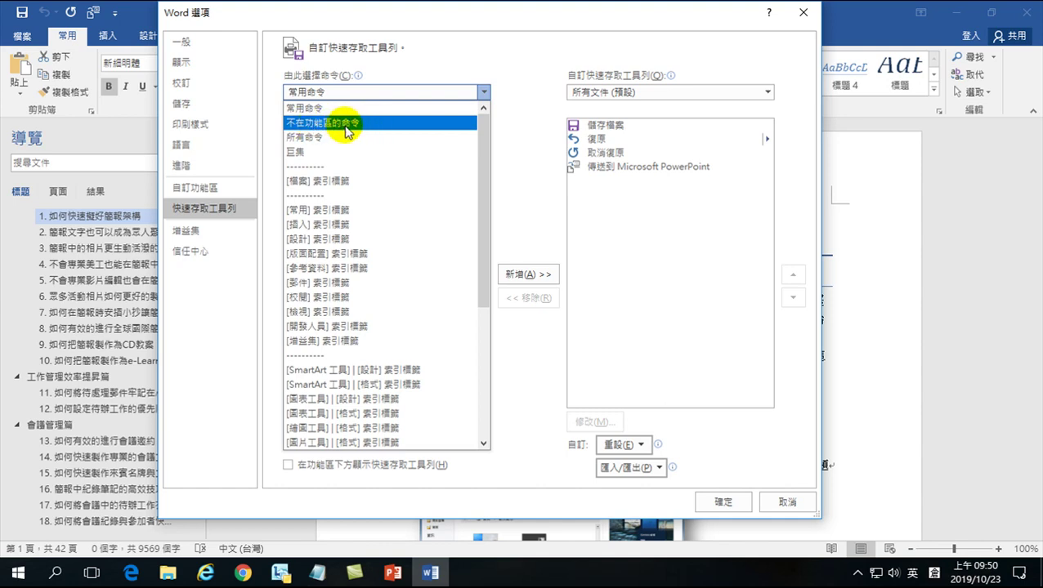
click(347, 124)
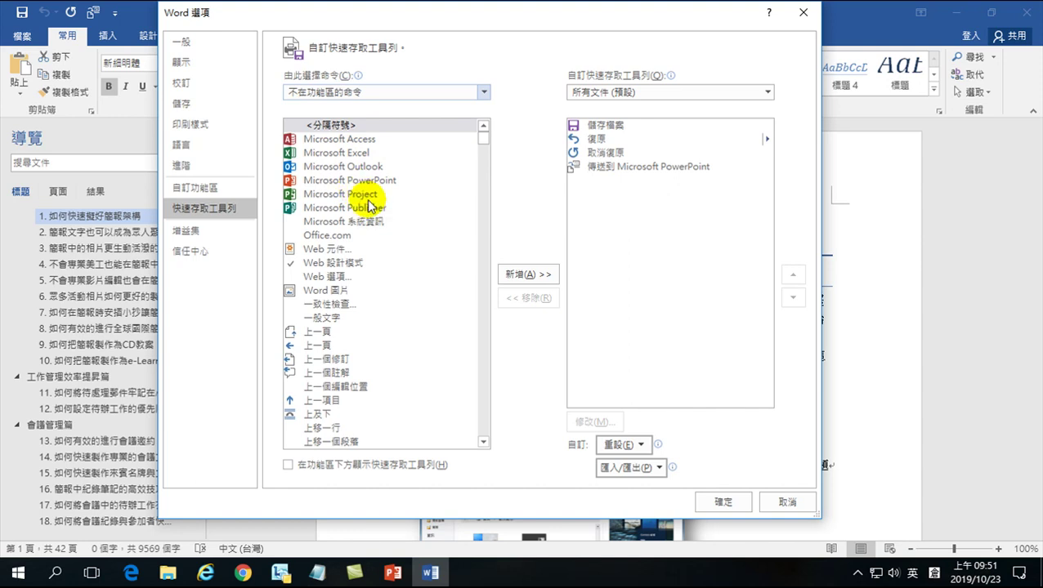
drag(485, 144, 494, 344)
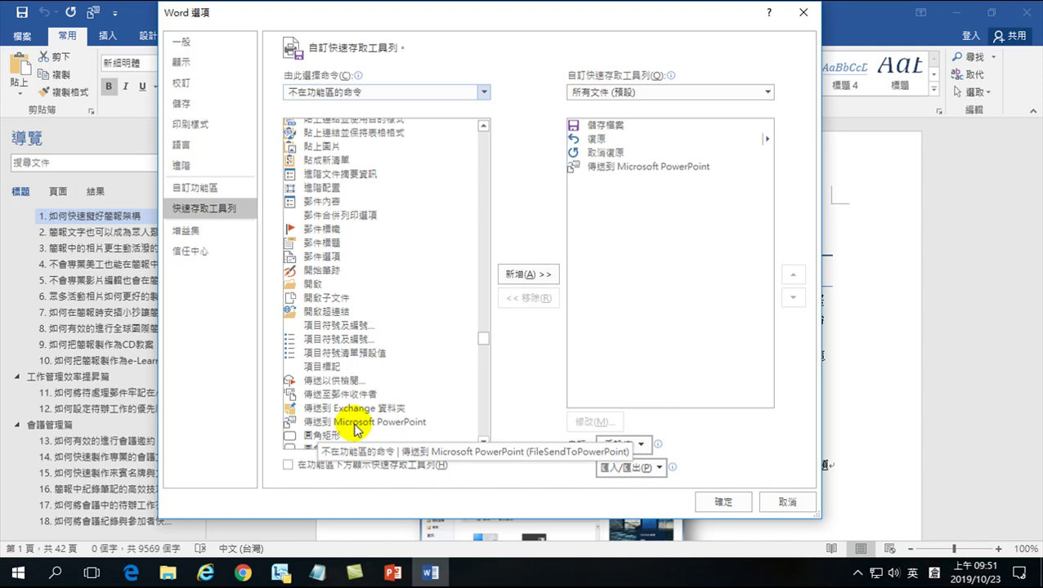
click(355, 424)
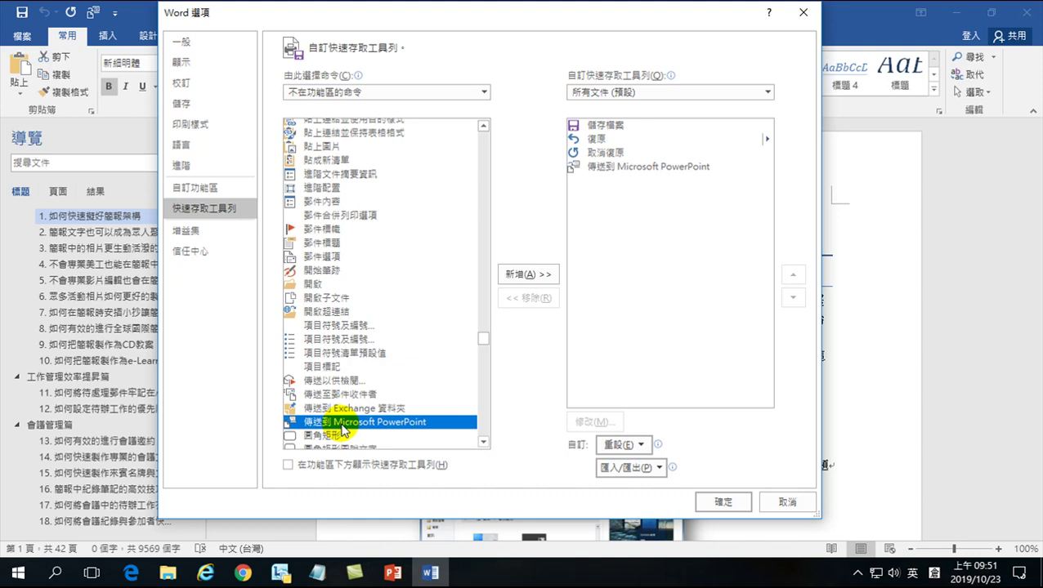
click(483, 340)
drag(482, 340, 485, 344)
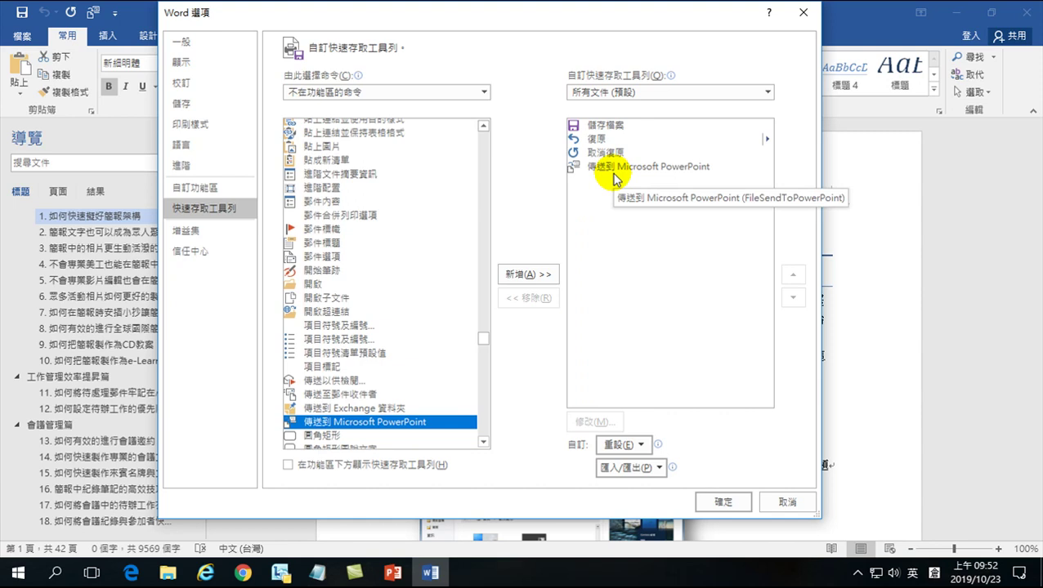
click(520, 276)
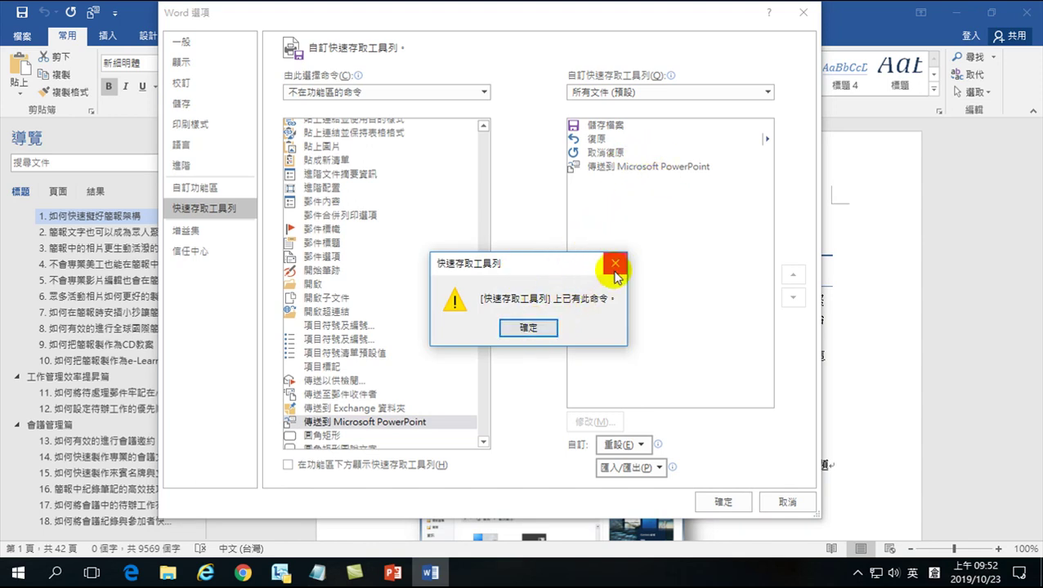
click(614, 271)
Remove 傳送到 Microsoft PowerPoint from the Quick Access Toolbar, add it again and confirm the Word options
click(612, 167)
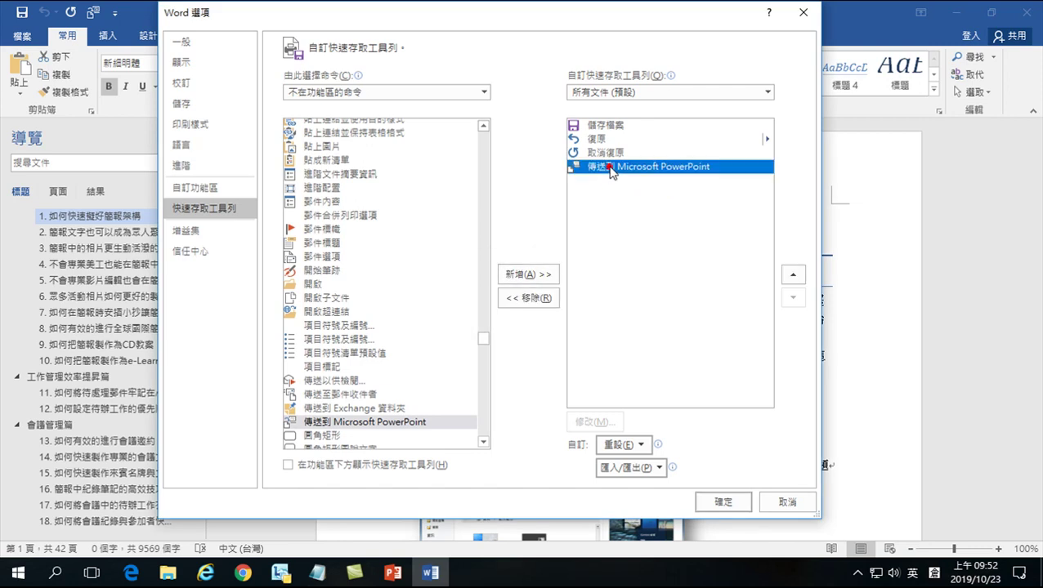
click(529, 304)
click(344, 424)
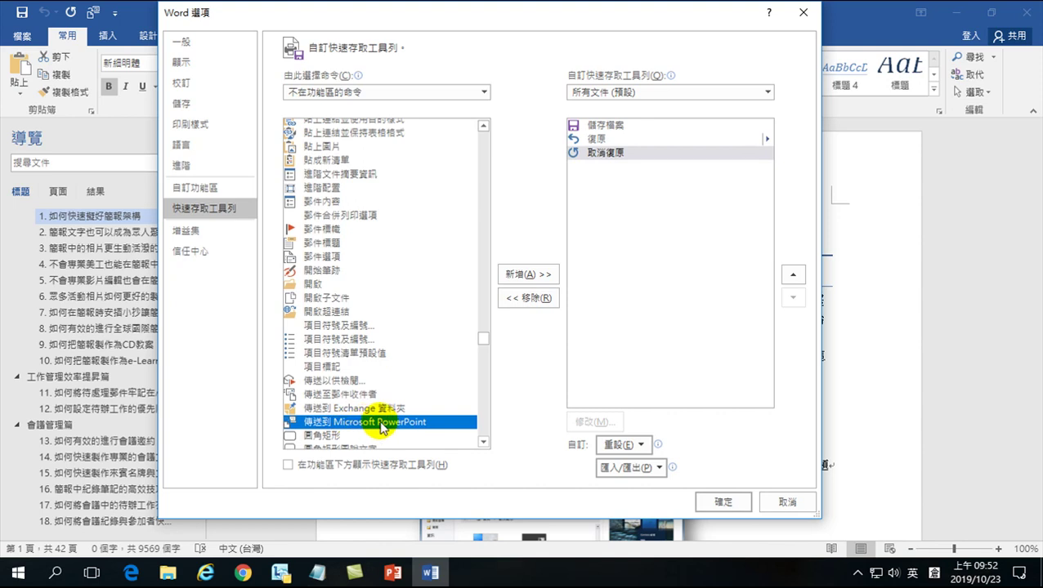
click(515, 275)
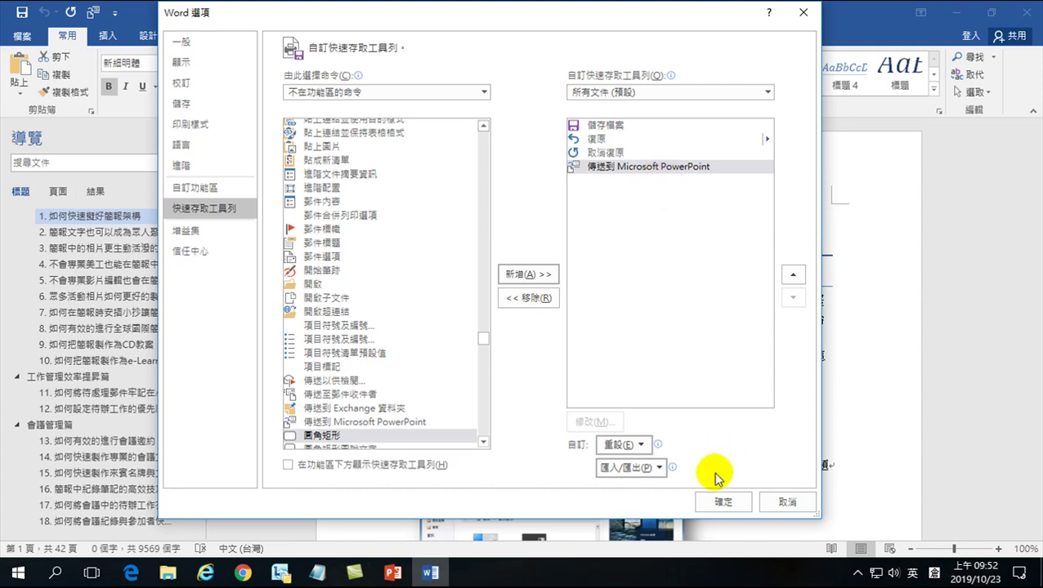
click(724, 502)
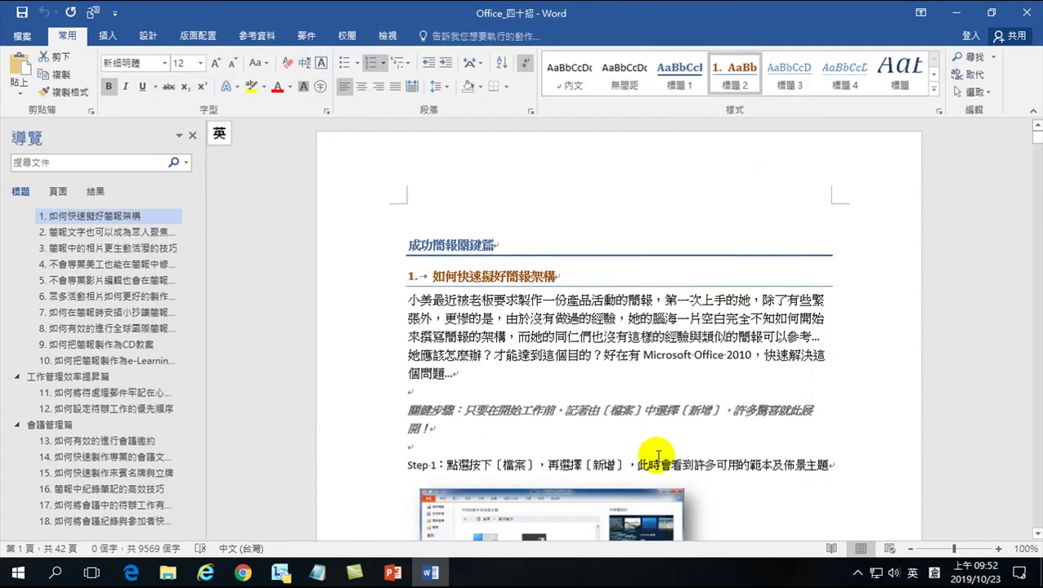
Send the Word document's headings to PowerPoint and bring up the first slide of the generated presentation 簡報2
click(94, 15)
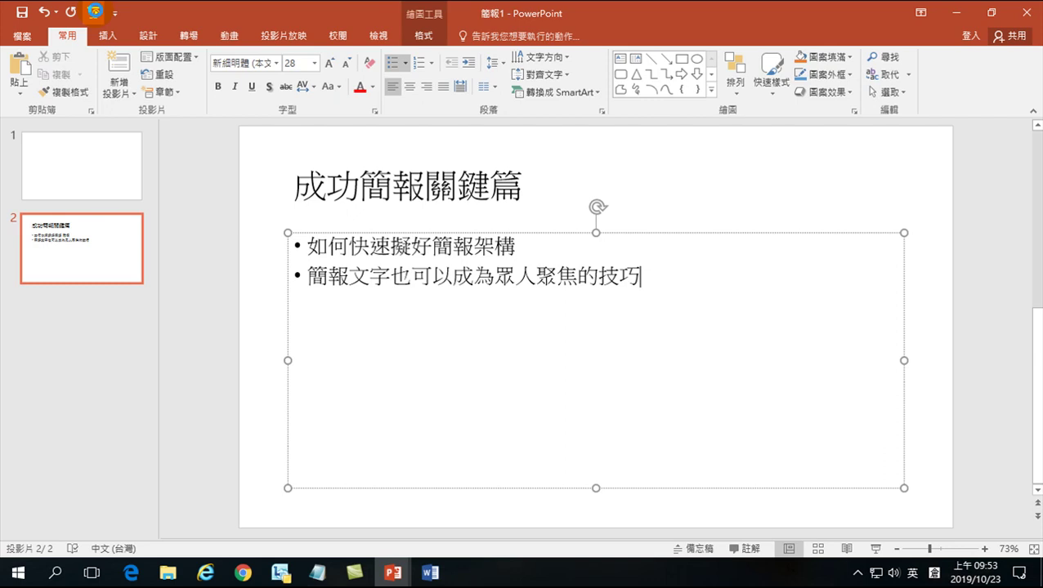
click(95, 11)
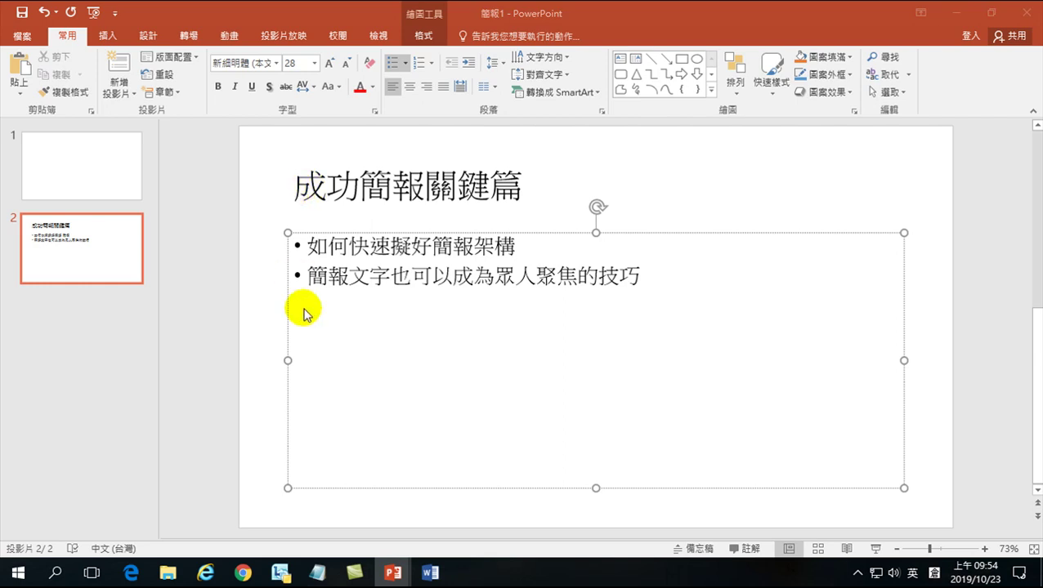
mouse_move(396, 575)
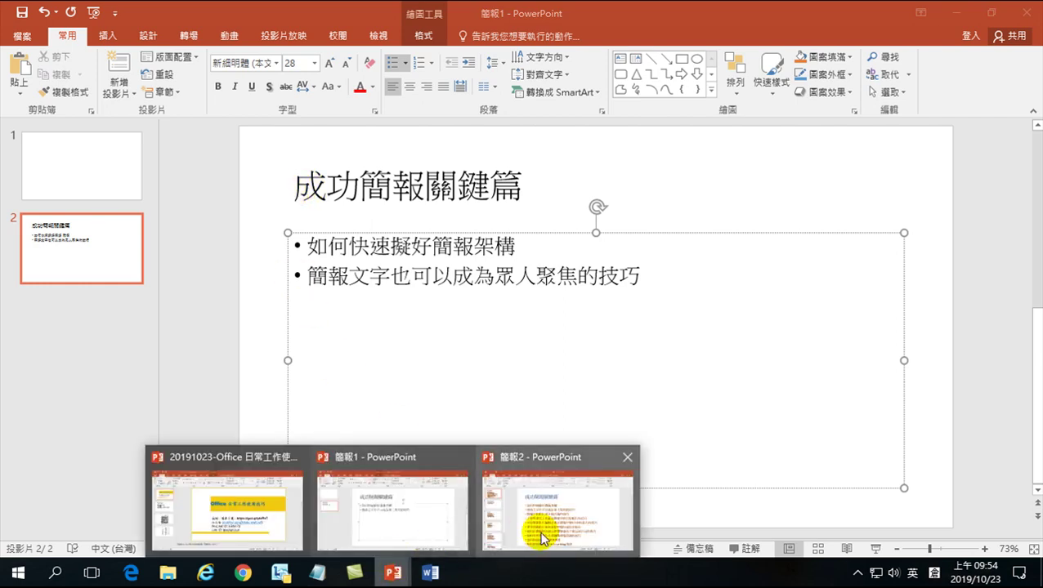
mouse_move(552, 520)
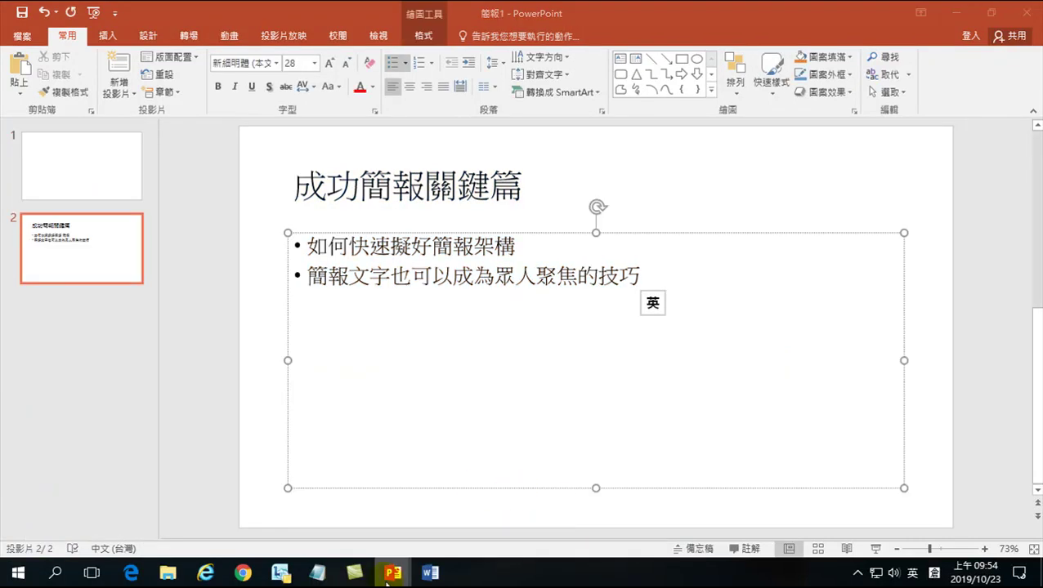
click(541, 509)
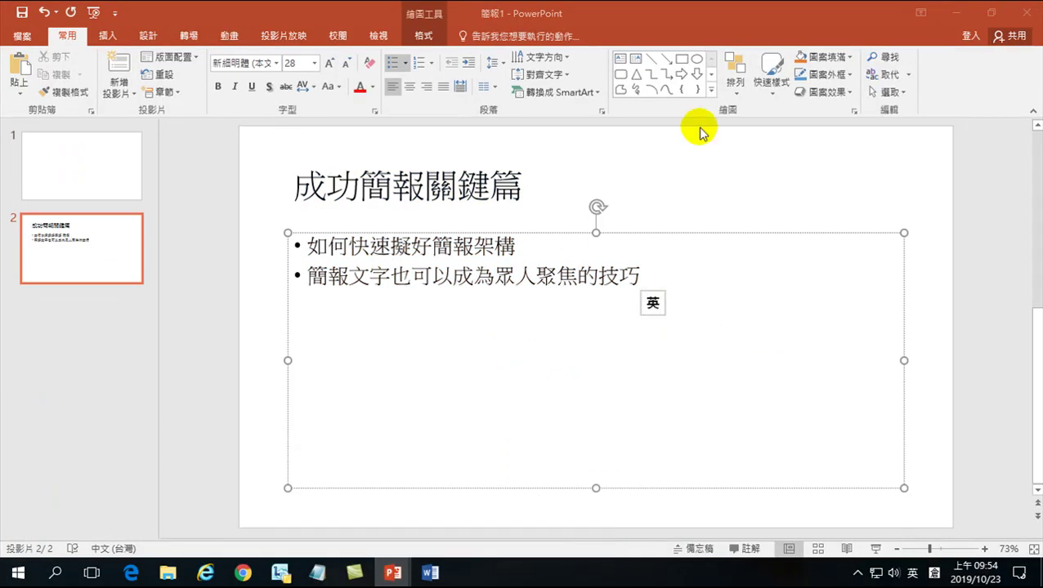
click(953, 13)
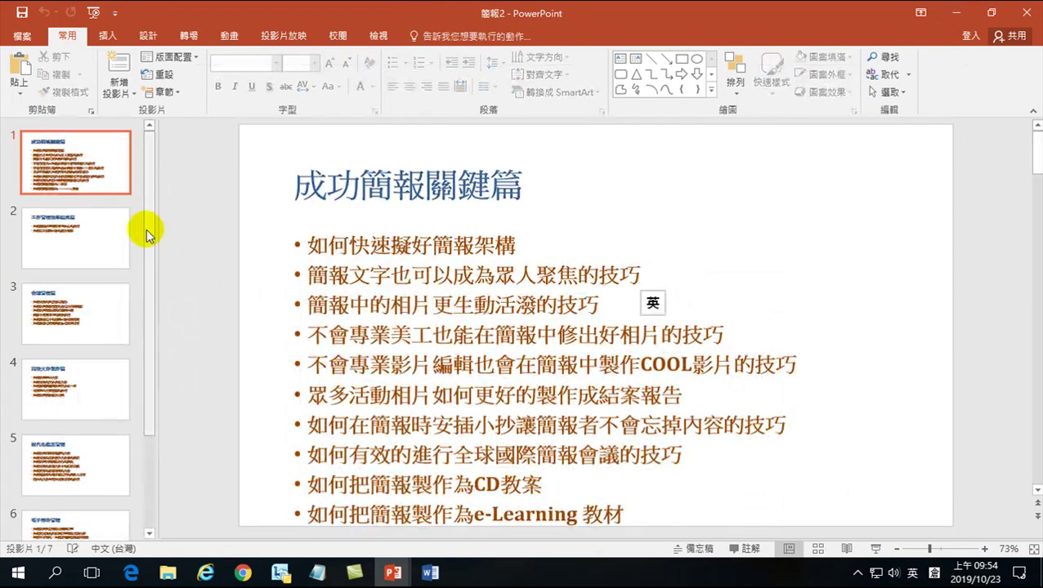
click(88, 167)
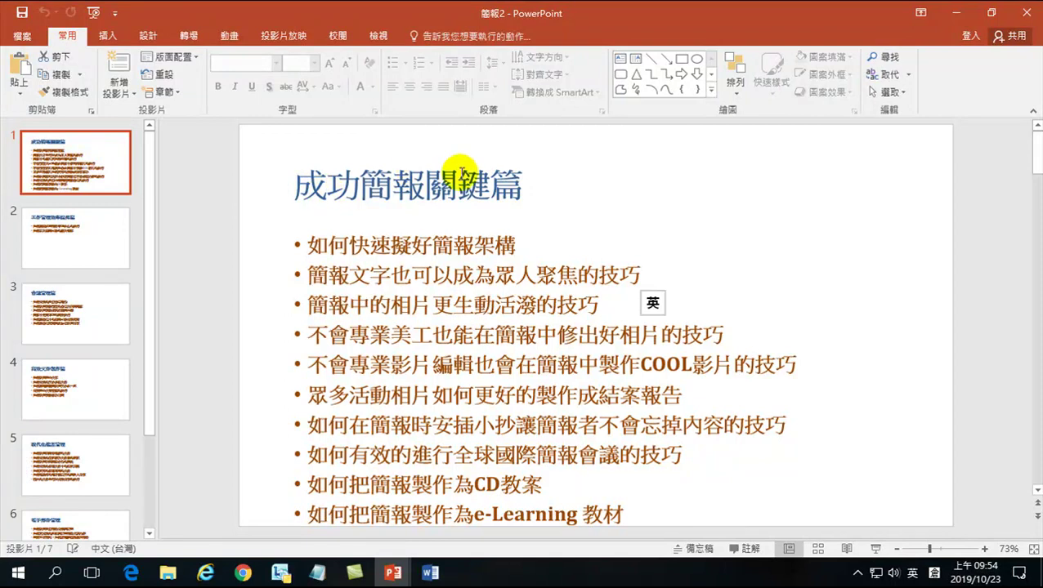
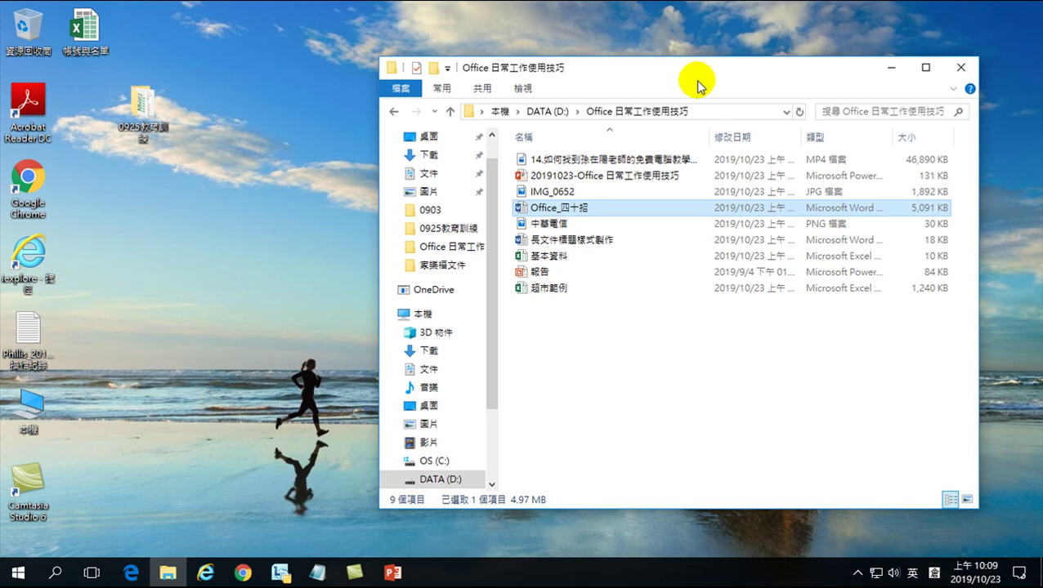
Start Word 2016 from the installed programs
click(549, 290)
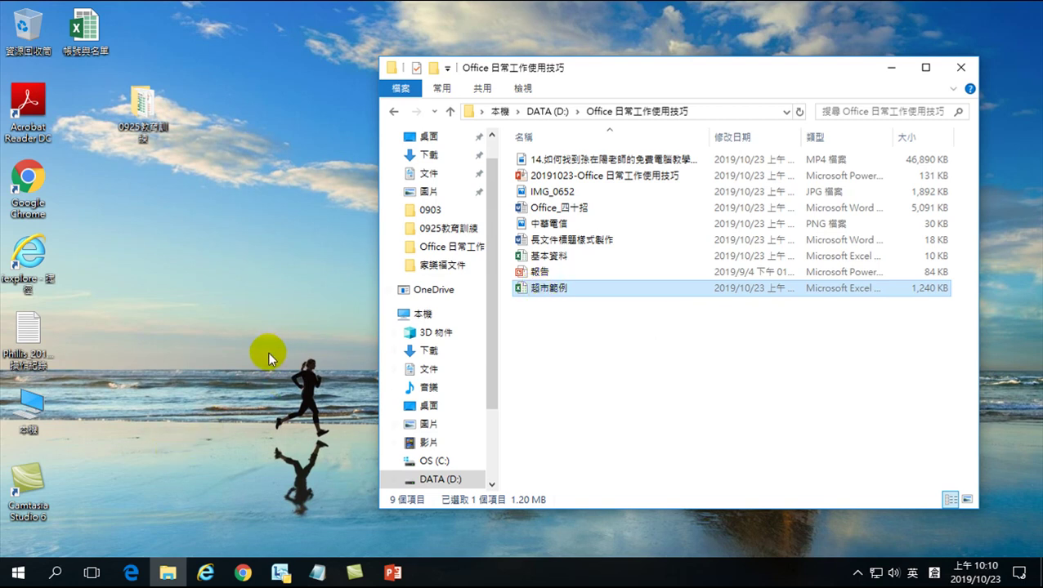
click(18, 575)
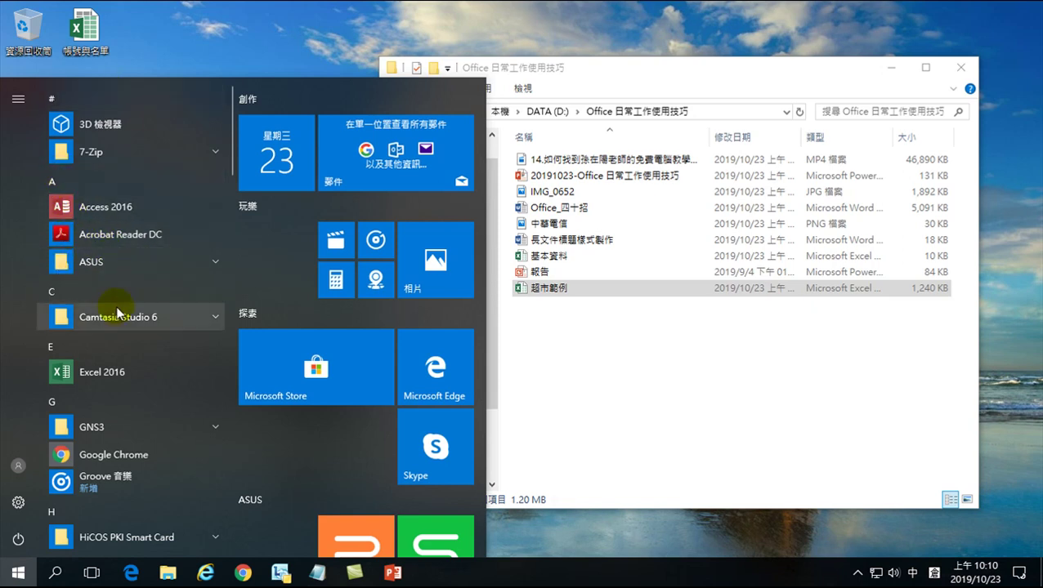
scroll(115, 310, down, 4)
scroll(107, 339, down, 4)
scroll(90, 376, down, 3)
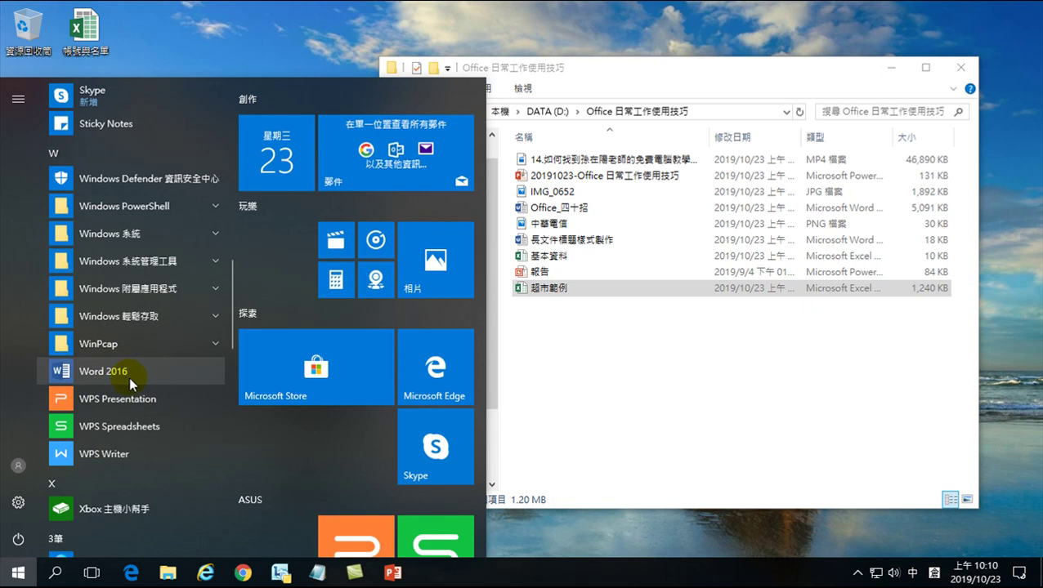
click(123, 376)
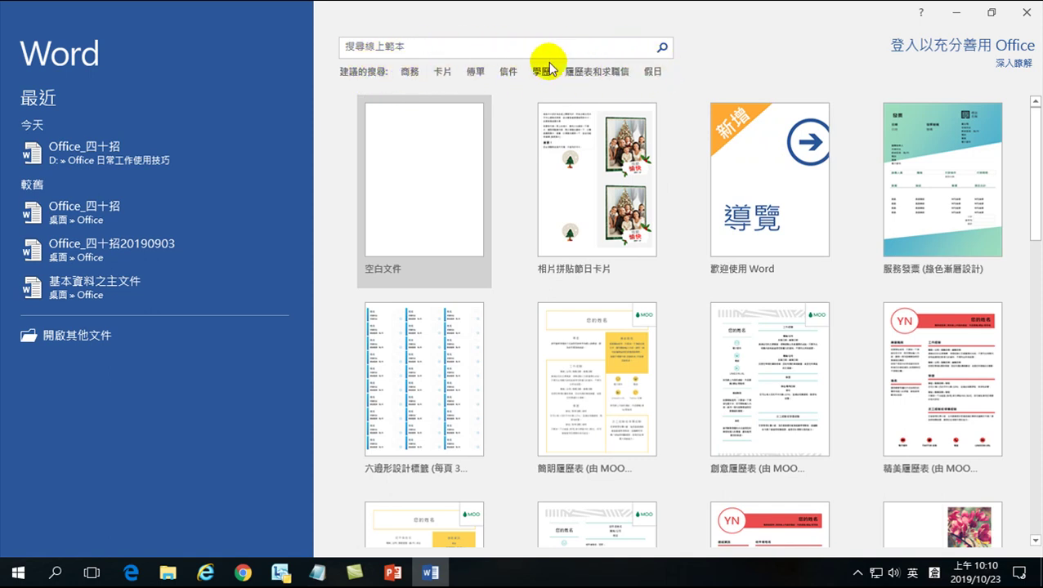
Search the online templates for 履歷表
click(404, 47)
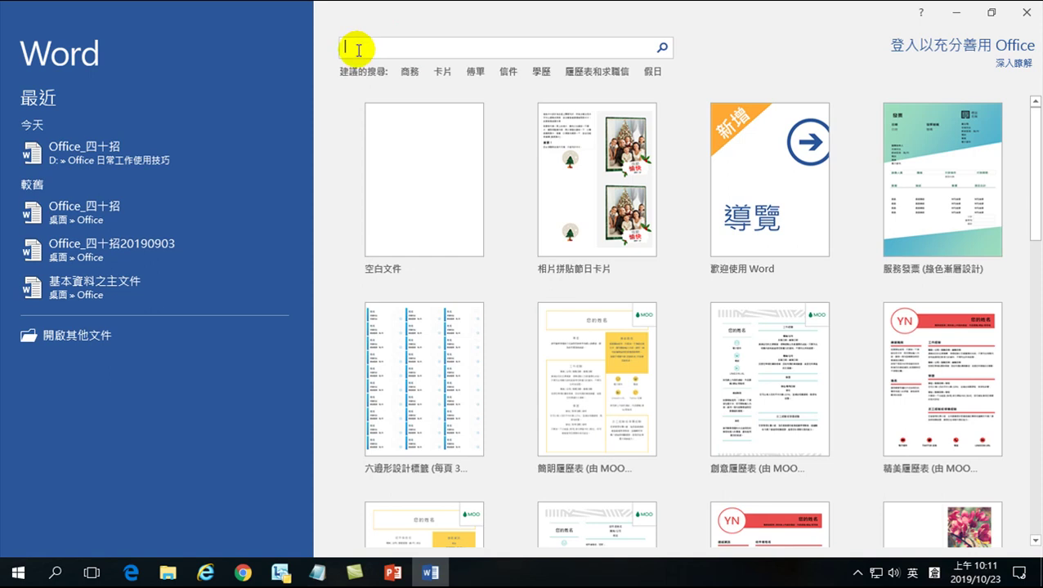
key(shift)
text(xm3)
key(Down)
key(Return)
text(aj4)
key(Down)
key(Down)
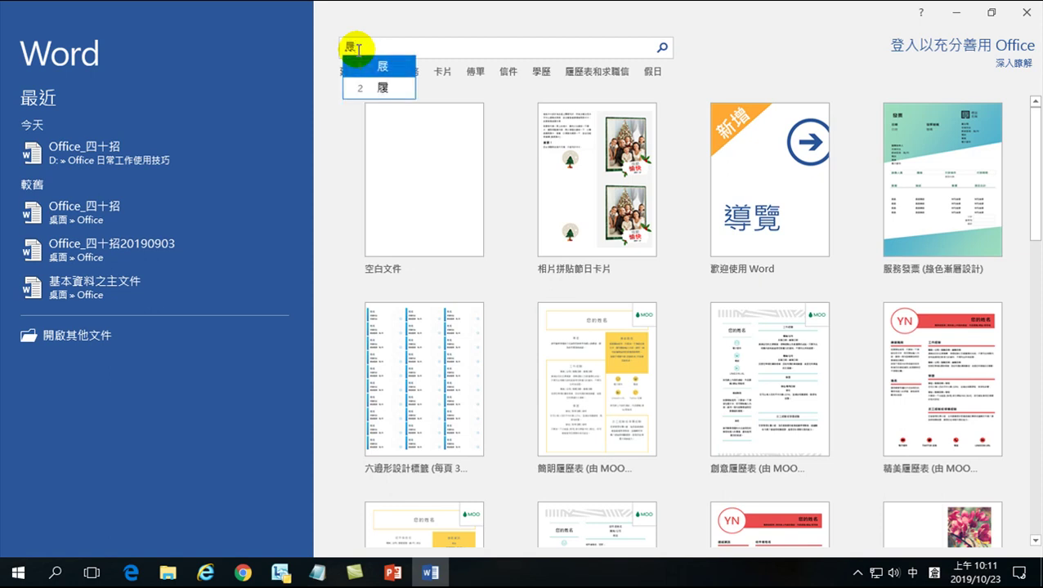
key(Return)
text(xu41ul3)
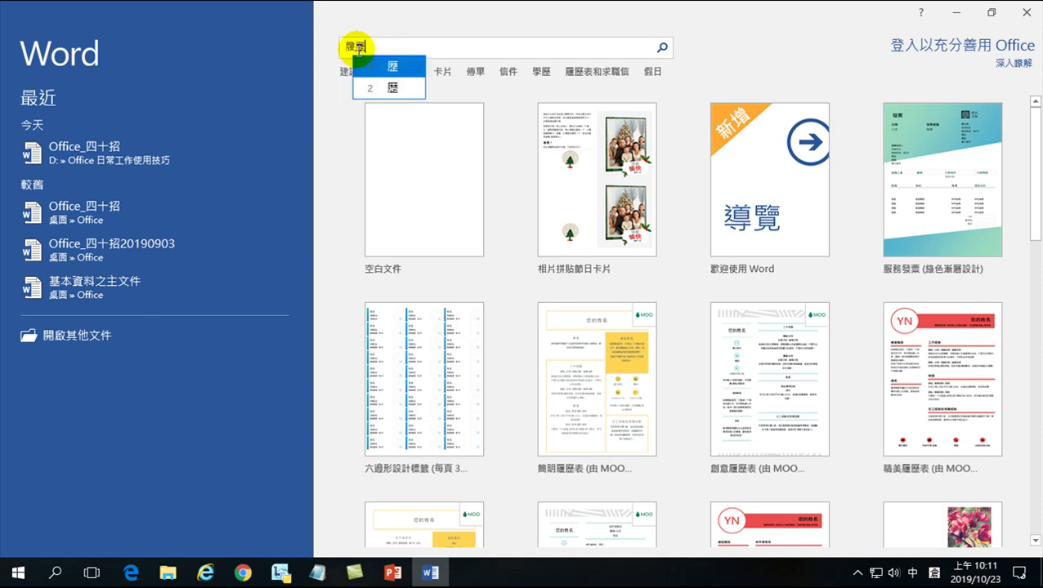
key(shift)
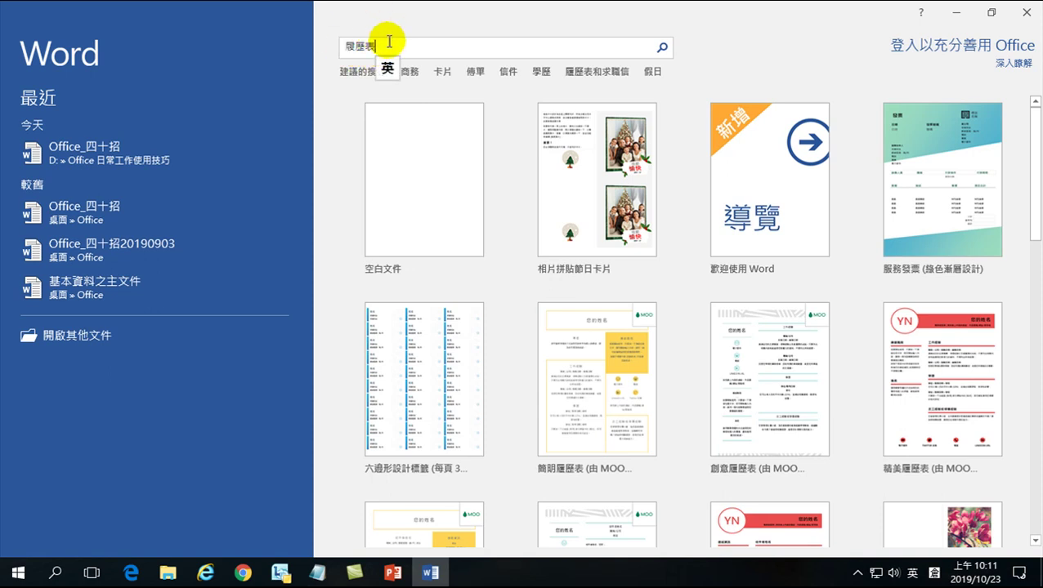
click(662, 47)
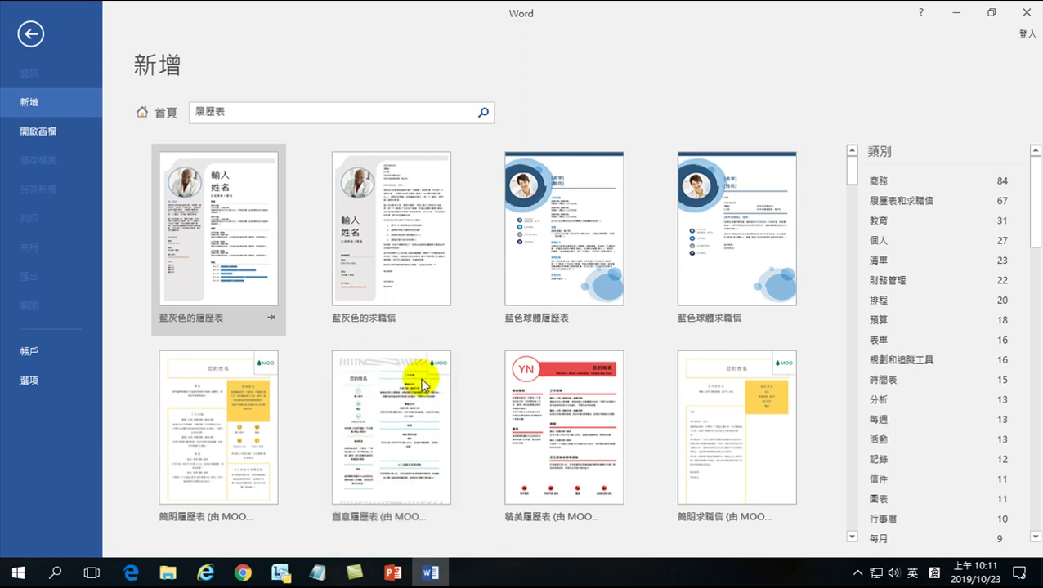
Try to create a document from the template 創意履歷表 (由 MOO 設計)
click(385, 403)
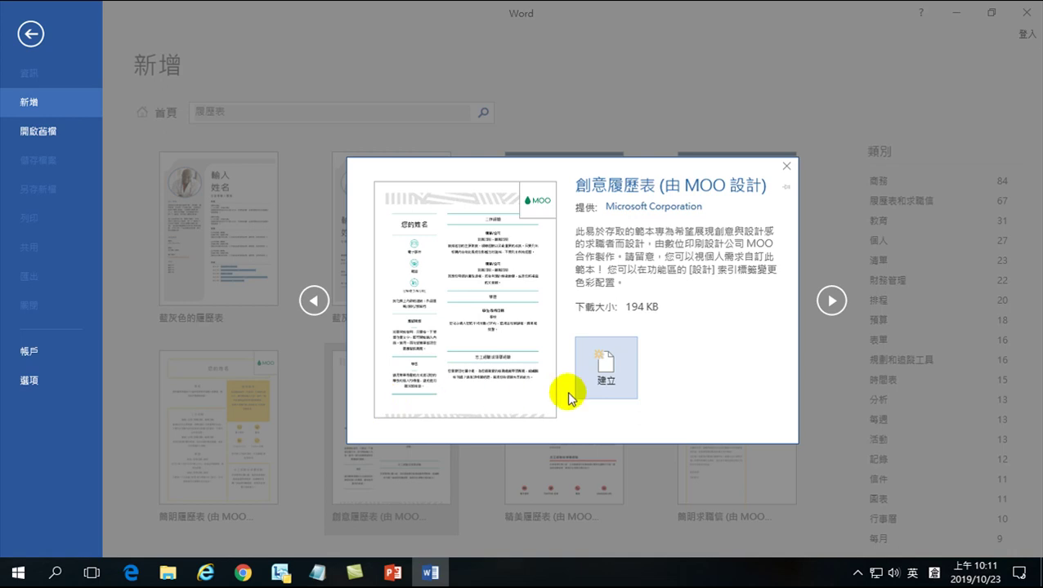
click(606, 367)
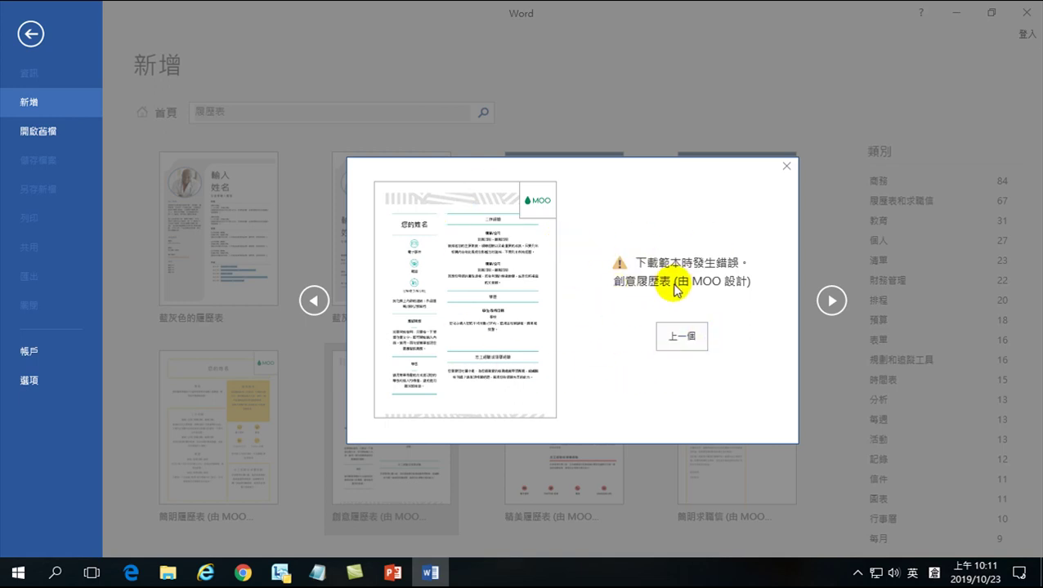
click(786, 166)
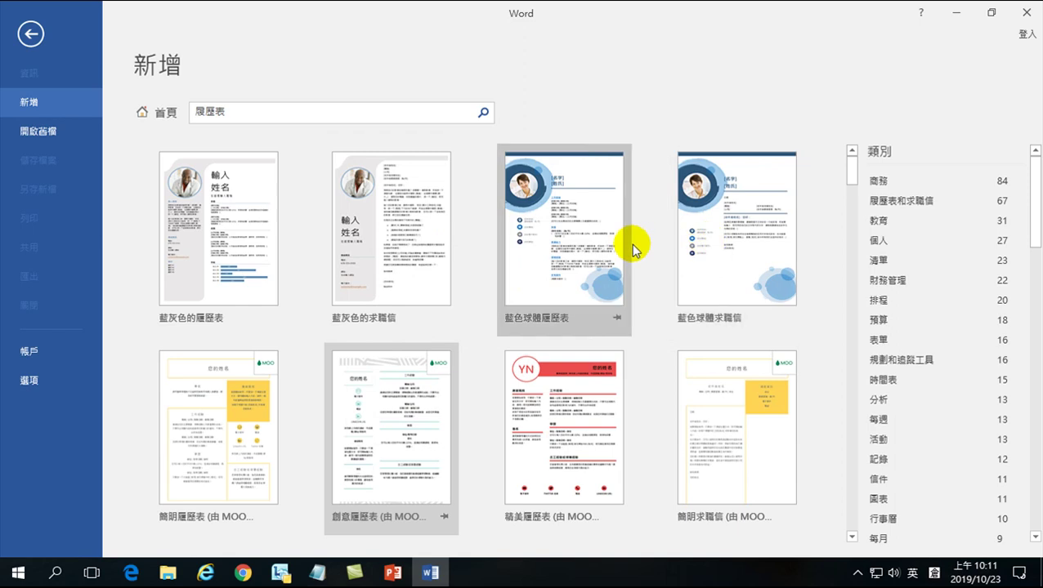
Try to create a document from the template 藍色球體履歷表, and return to the main template overview
click(570, 226)
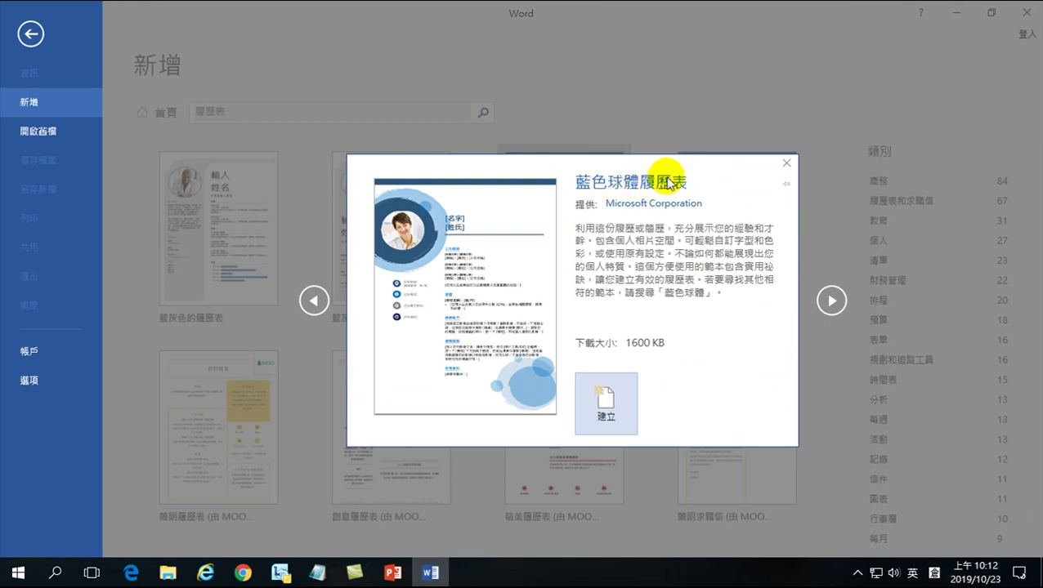
click(611, 384)
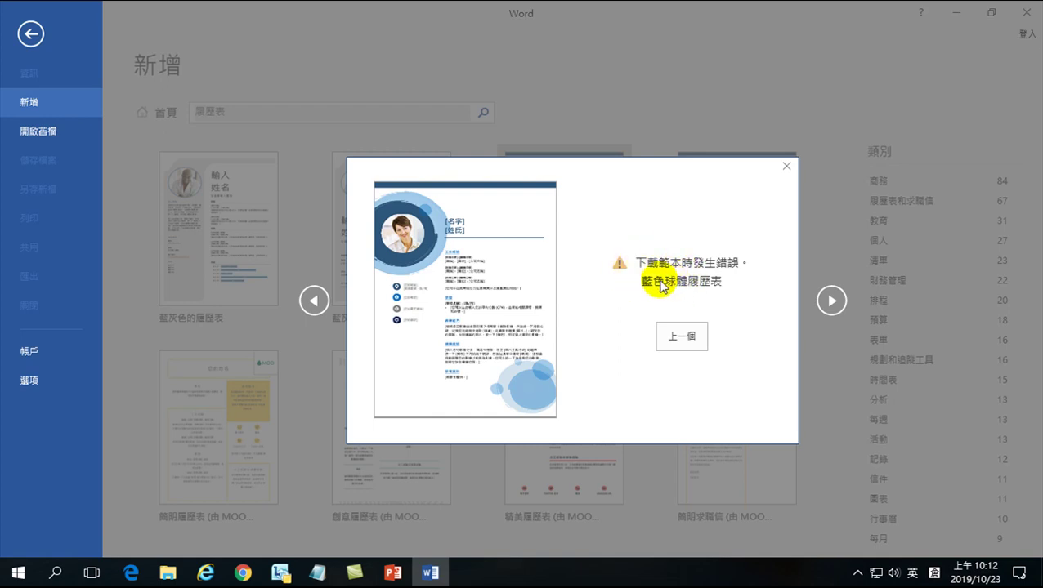
click(682, 335)
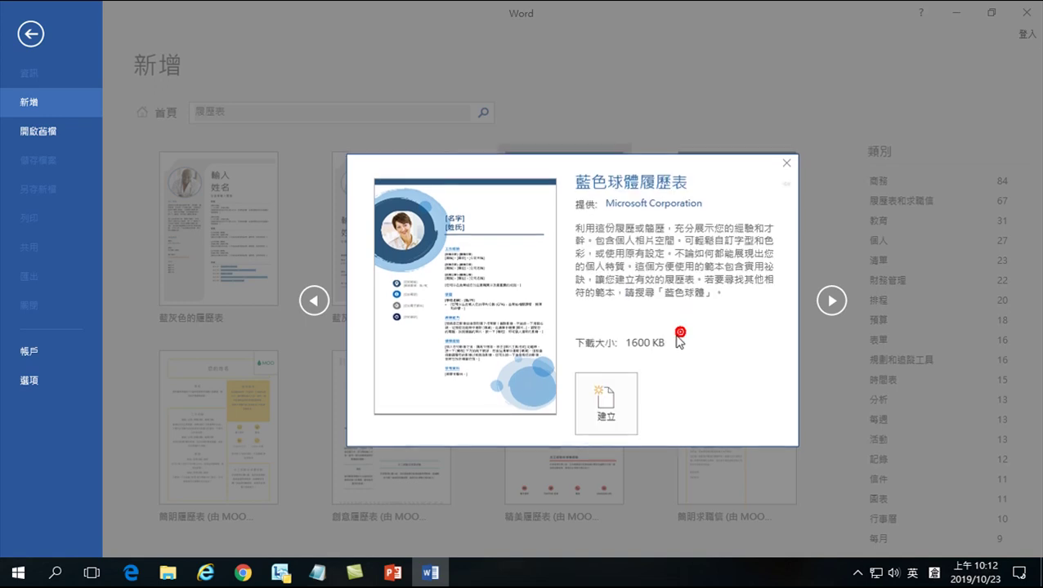
click(785, 165)
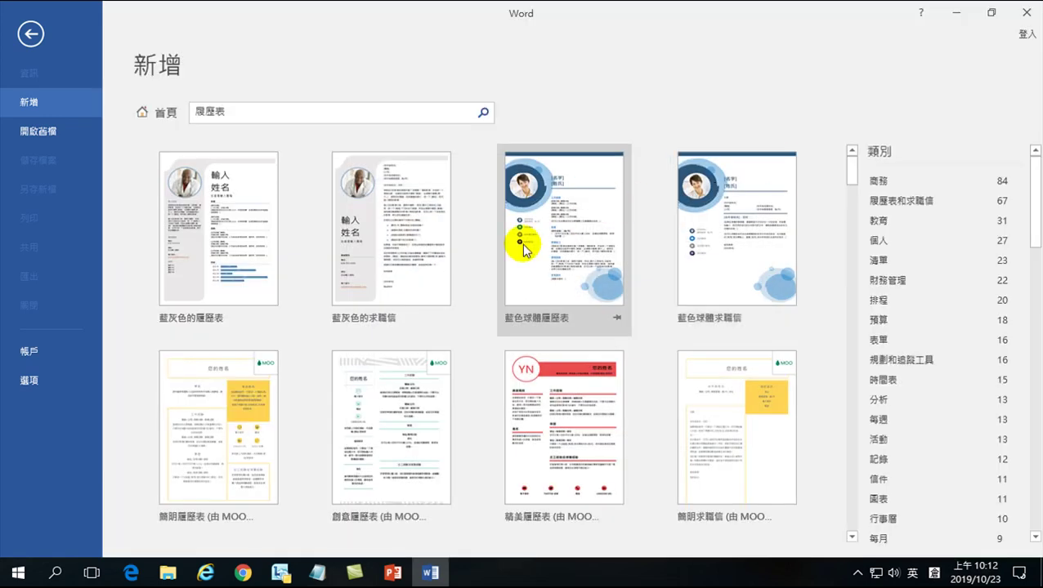
click(168, 117)
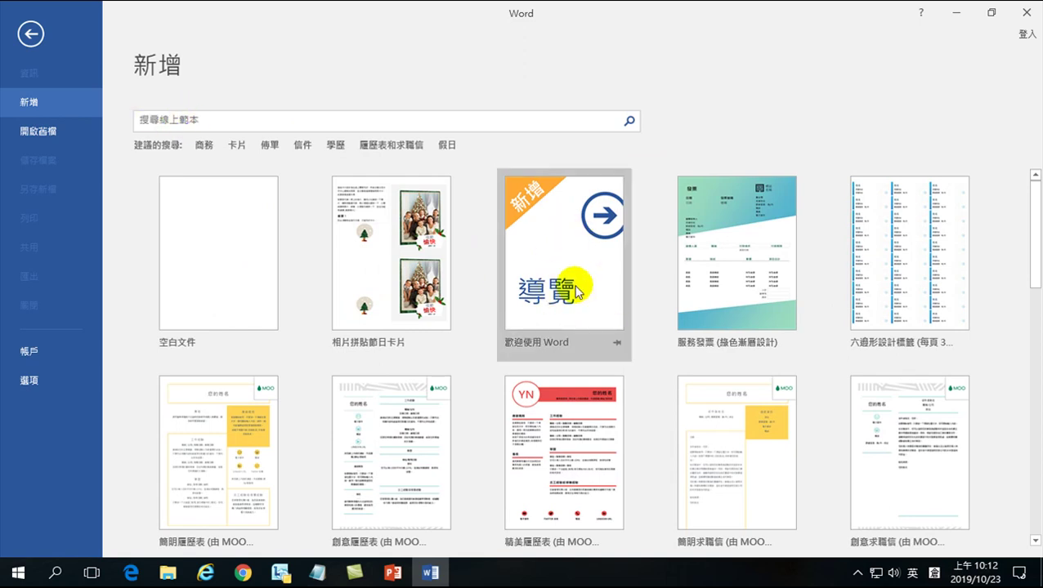
Try to create a document from the template 歡迎使用 Word, and return to the Word start screen
click(554, 262)
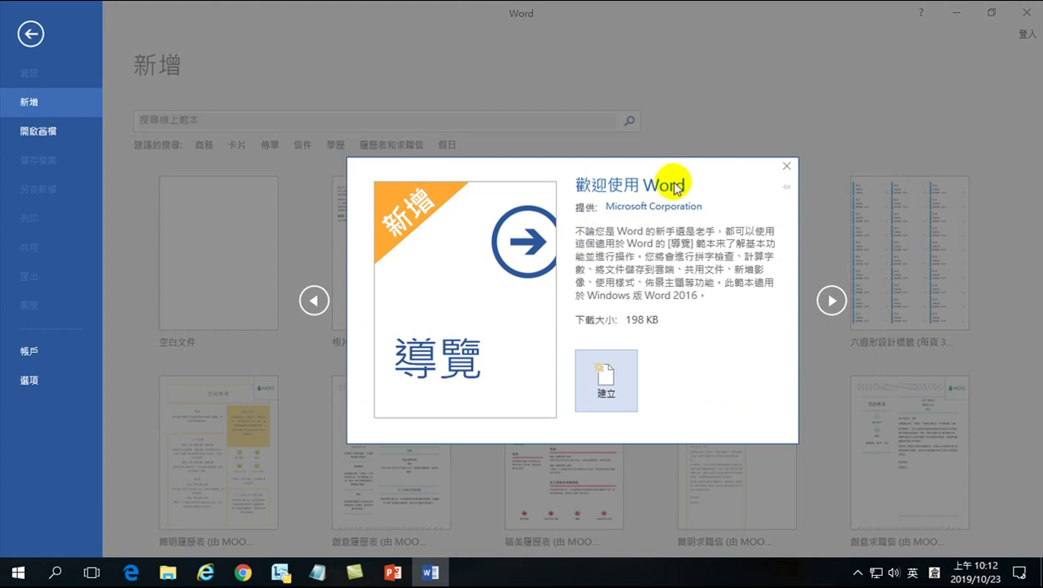
click(601, 381)
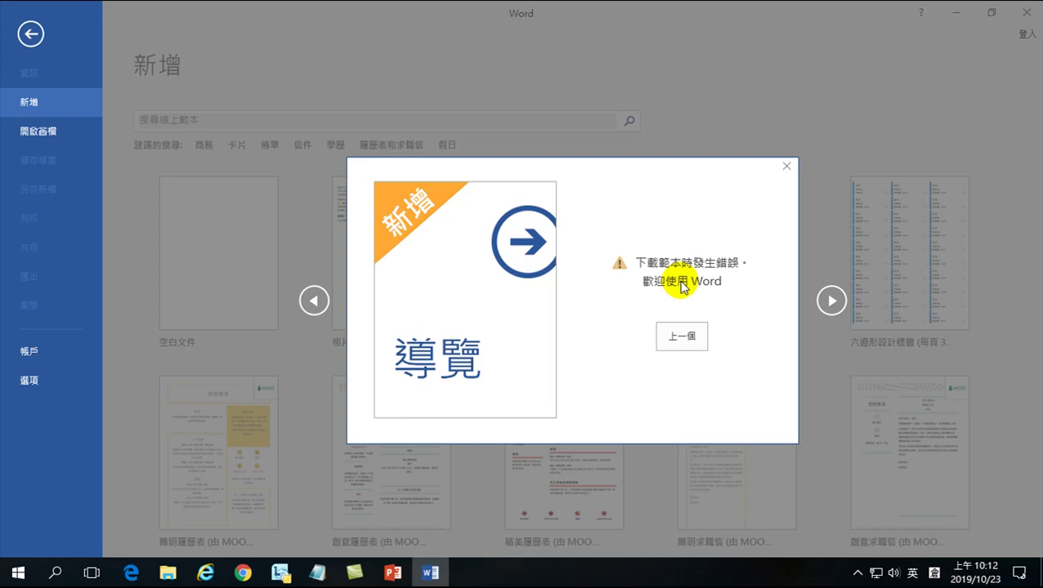
click(786, 166)
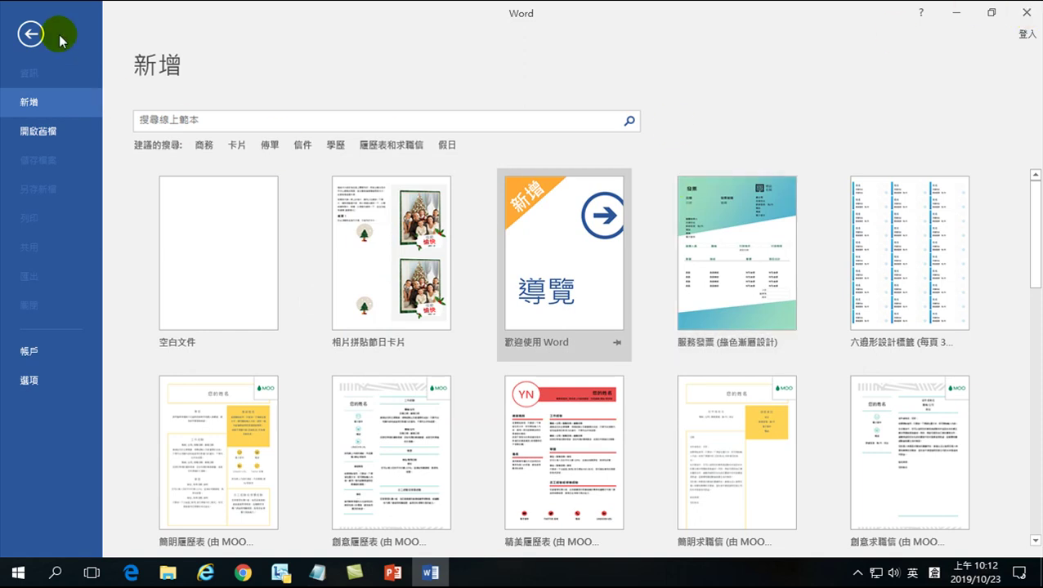
click(33, 36)
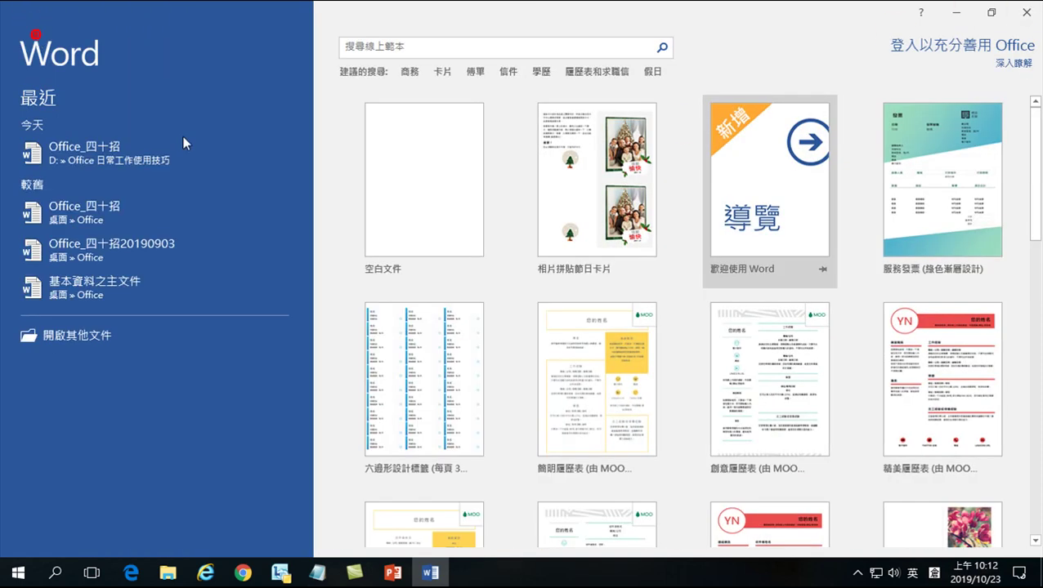
click(400, 186)
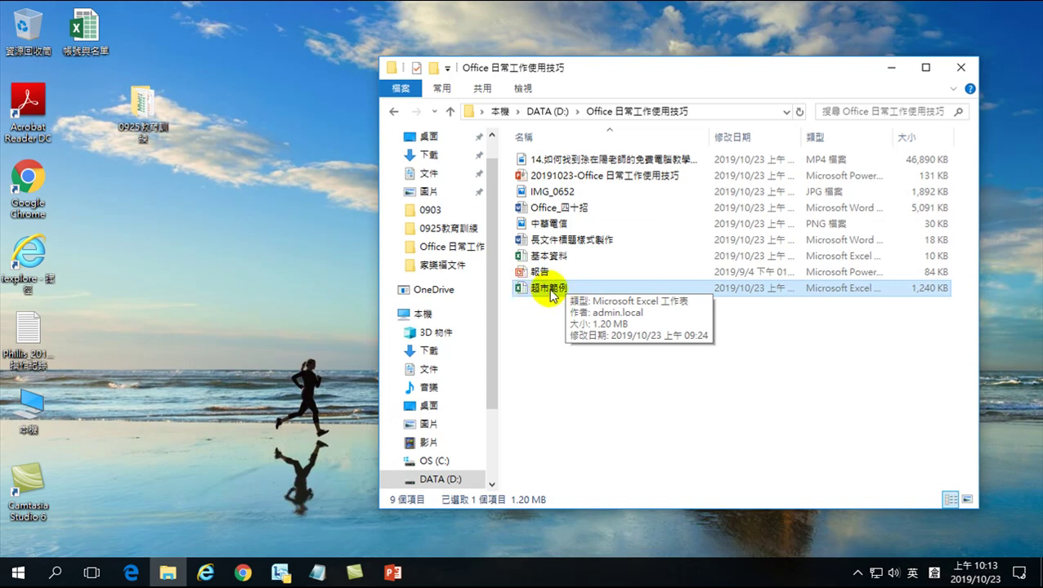
Open the Excel workbook 超市範例 from the folder Office 日常工作使用技巧
double_click(548, 288)
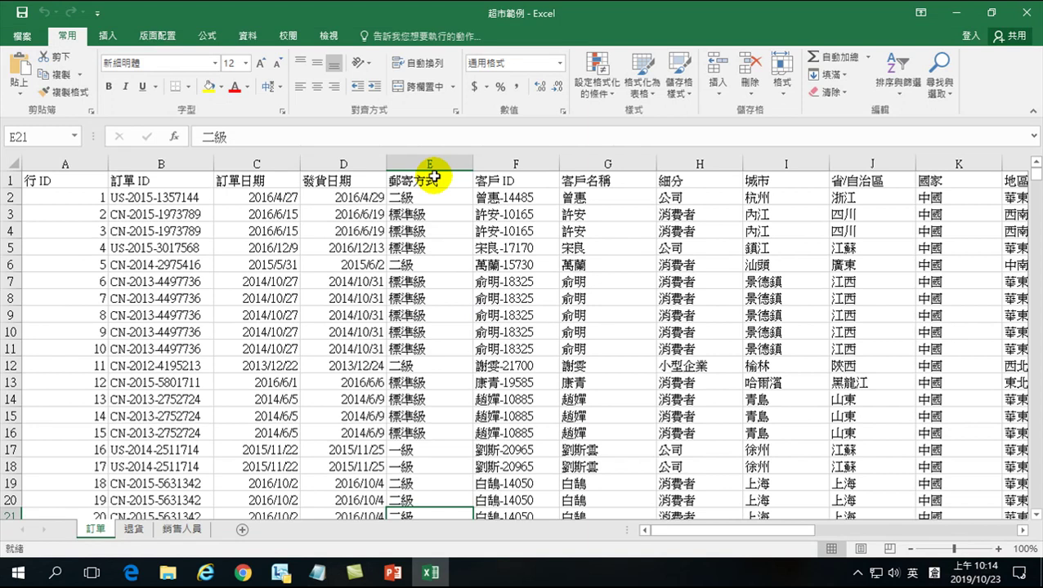
click(484, 232)
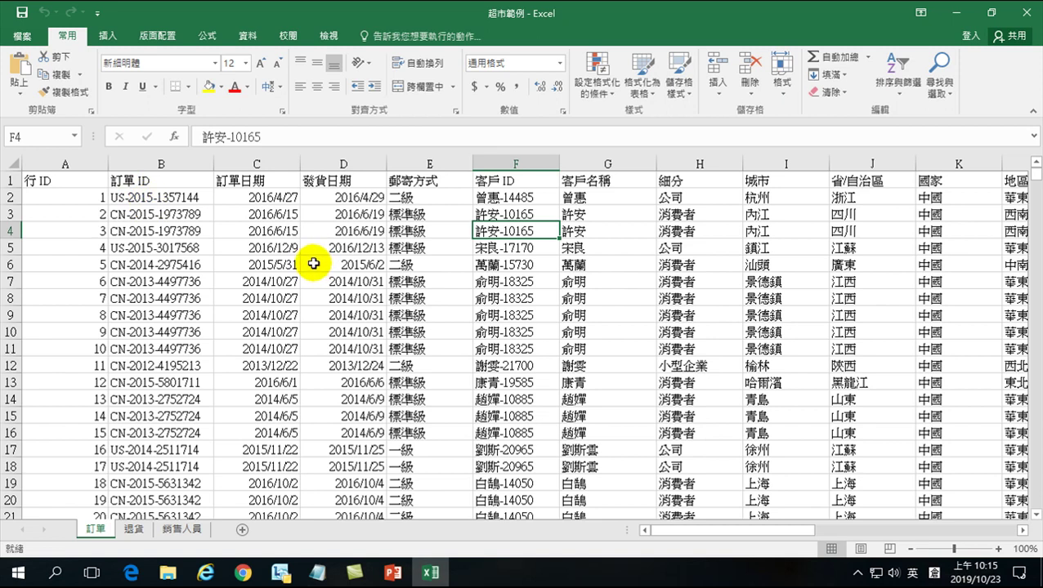
right_click(243, 160)
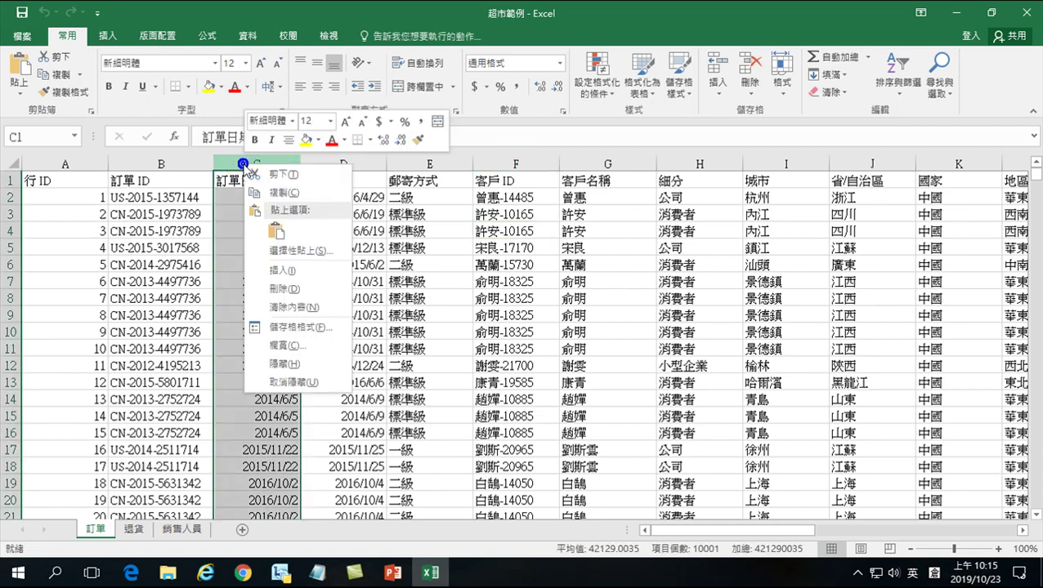
click(174, 211)
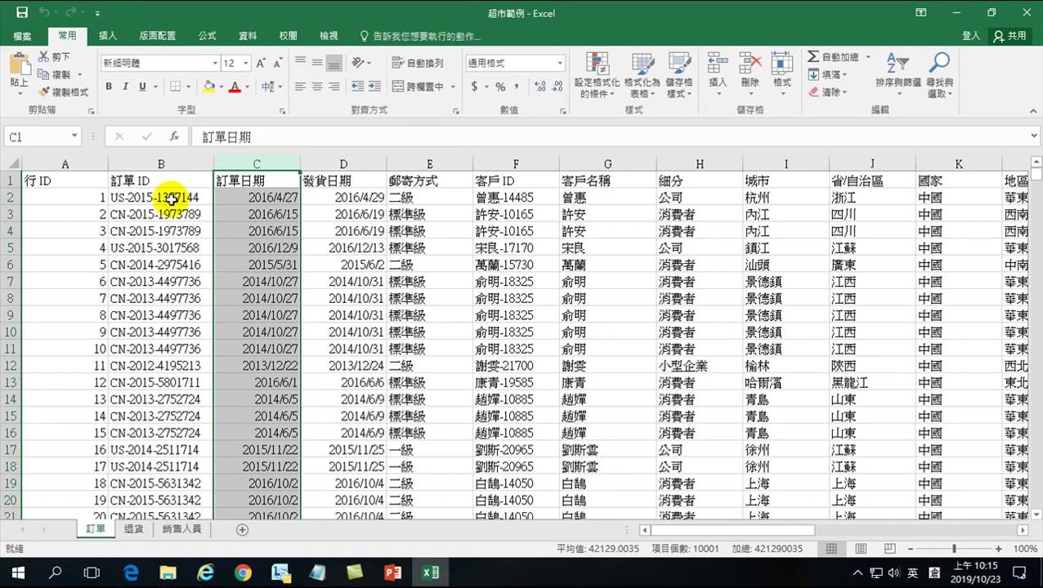
right_click(235, 163)
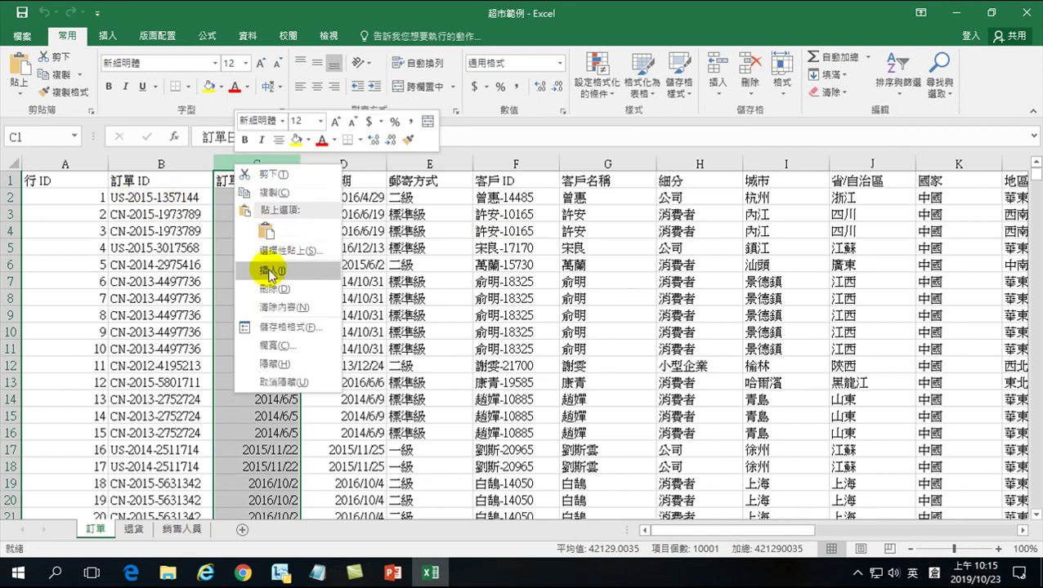
click(183, 204)
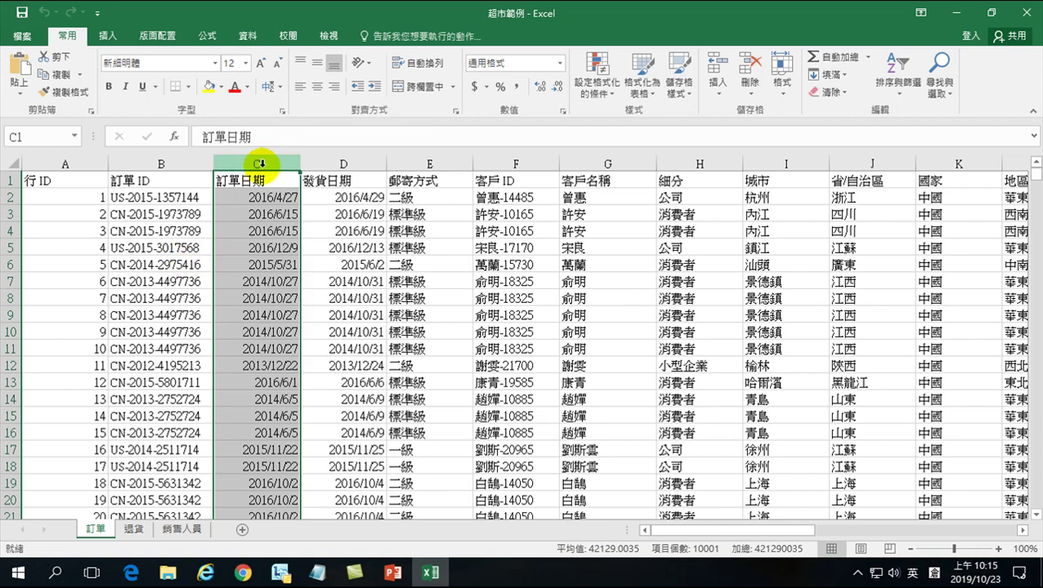
Insert a blank column before 訂單日期 and enter 2015, the year part of the first 訂單 ID, in C2
right_click(258, 163)
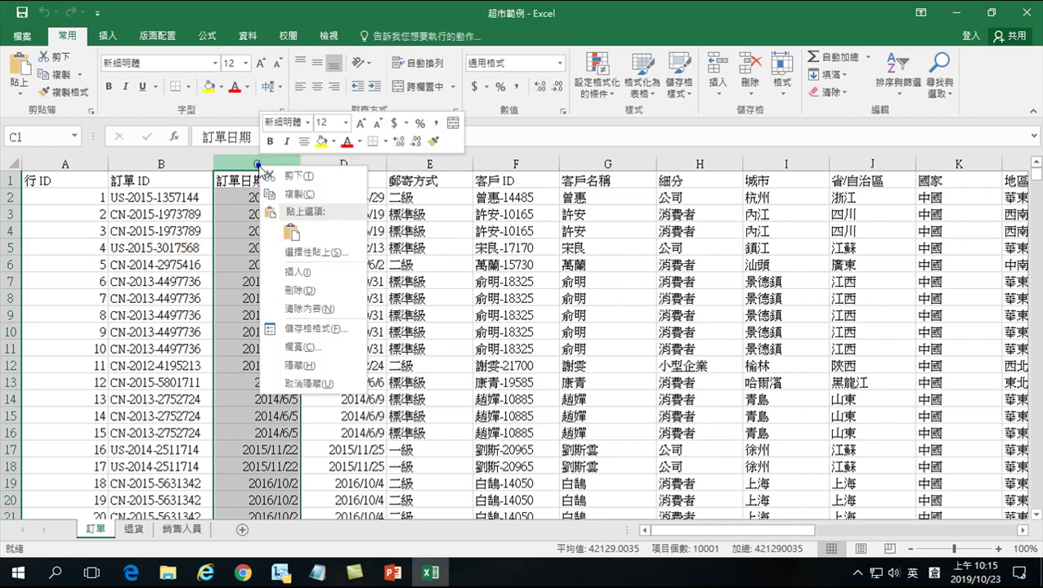
click(308, 275)
click(250, 201)
click(250, 201)
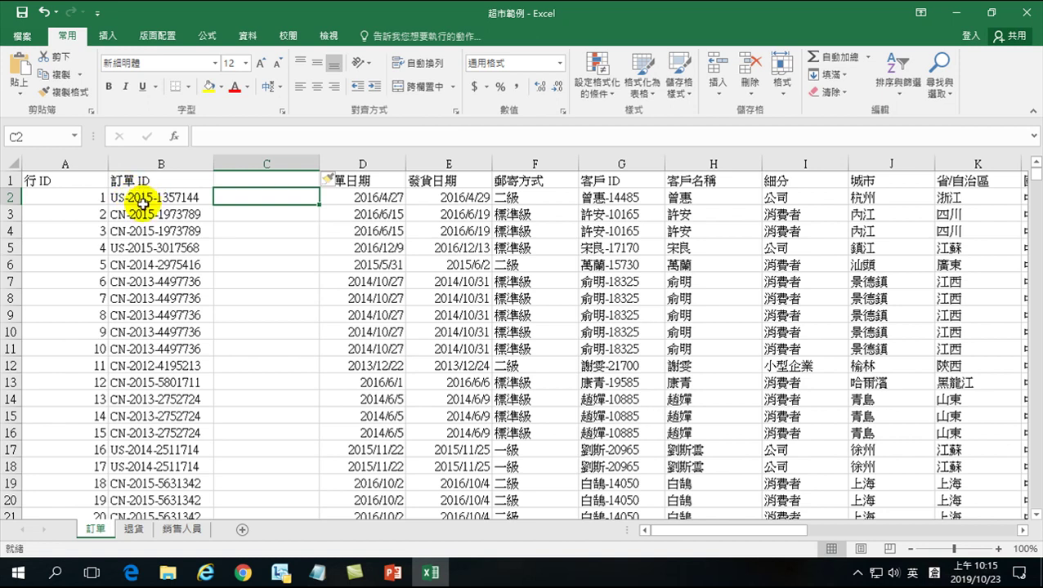
text(2015)
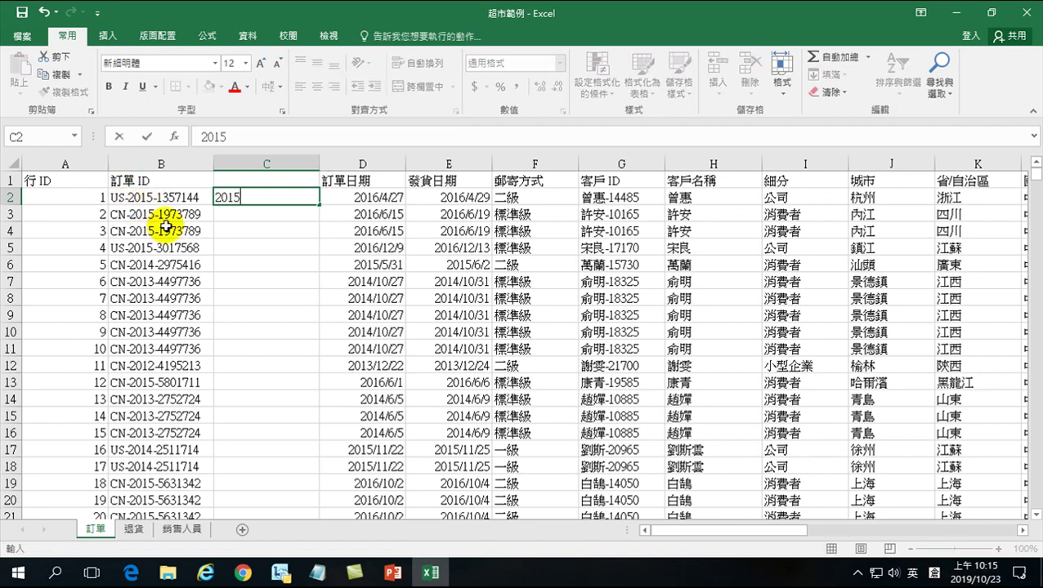
key(Return)
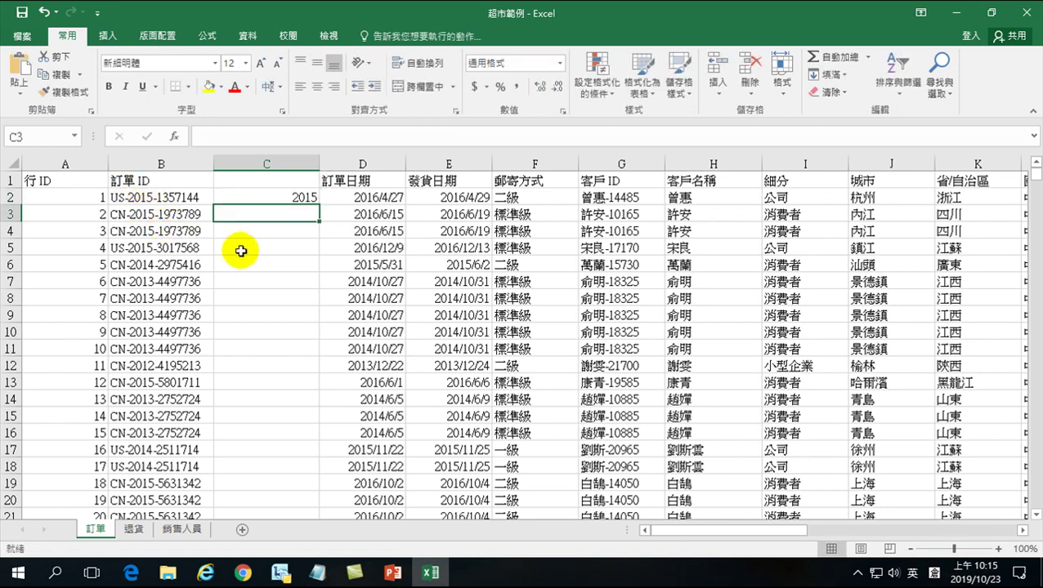
click(276, 198)
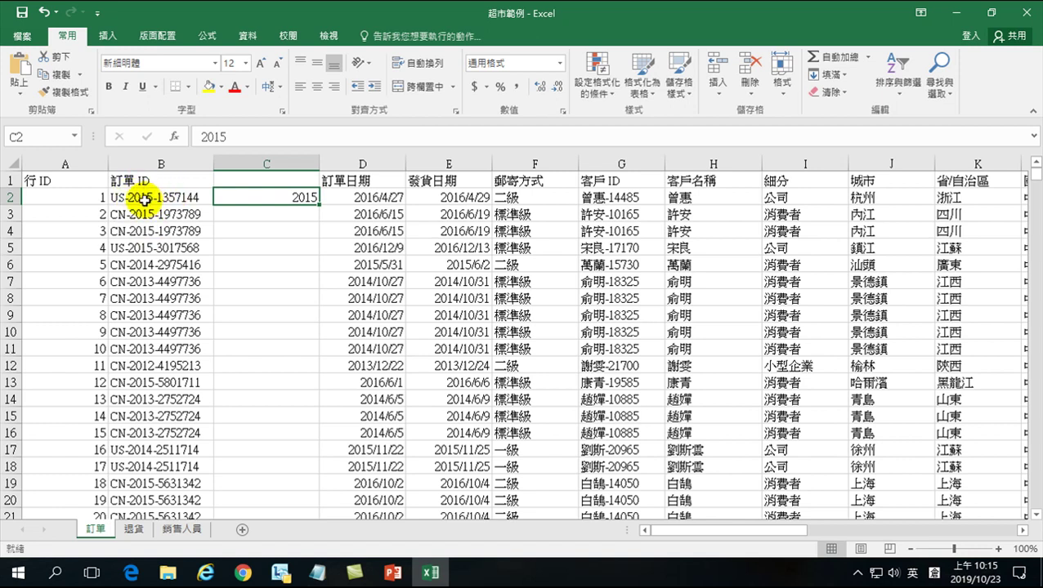
click(278, 215)
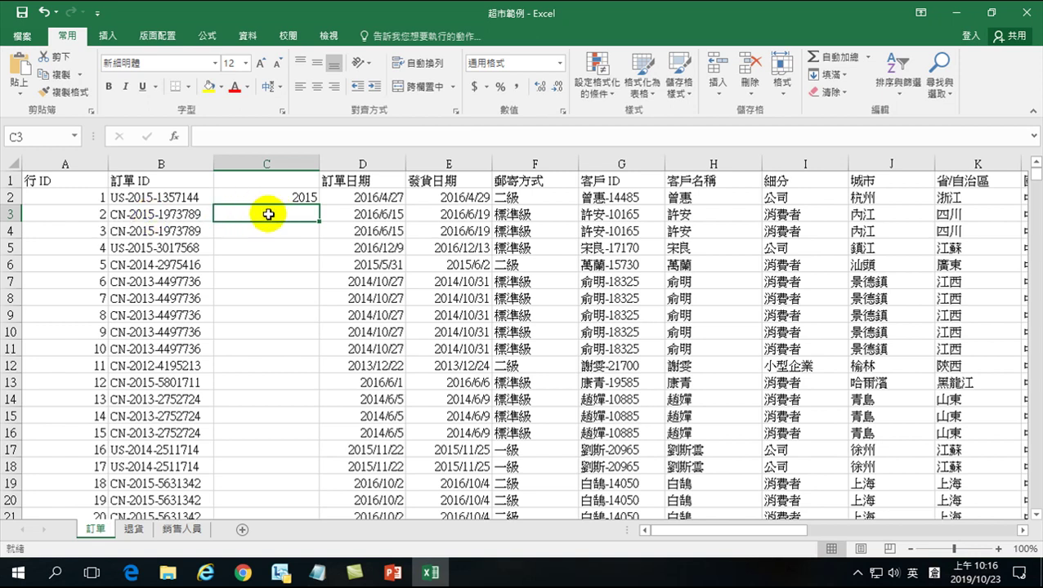
click(266, 229)
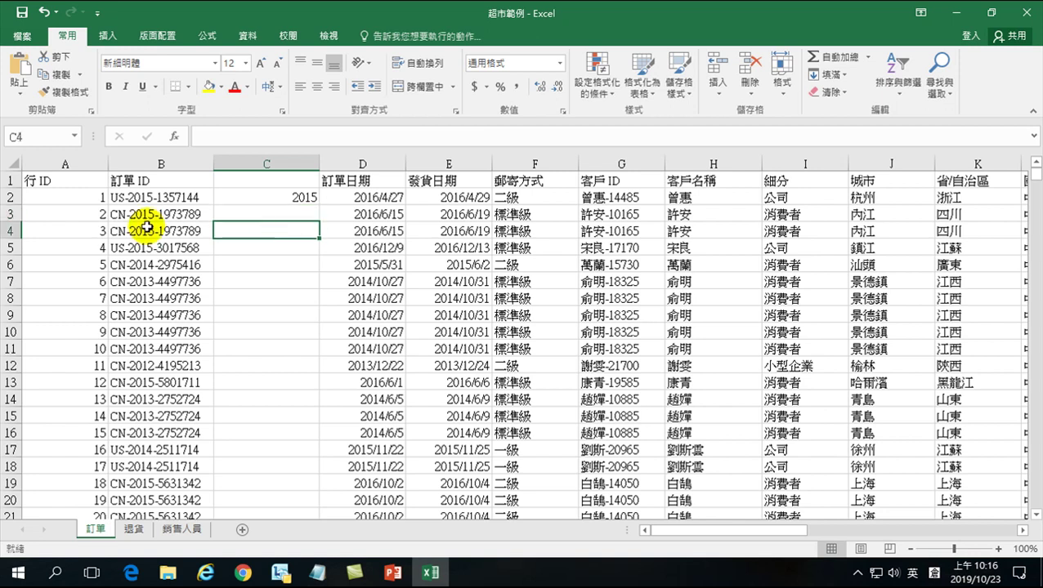
click(248, 250)
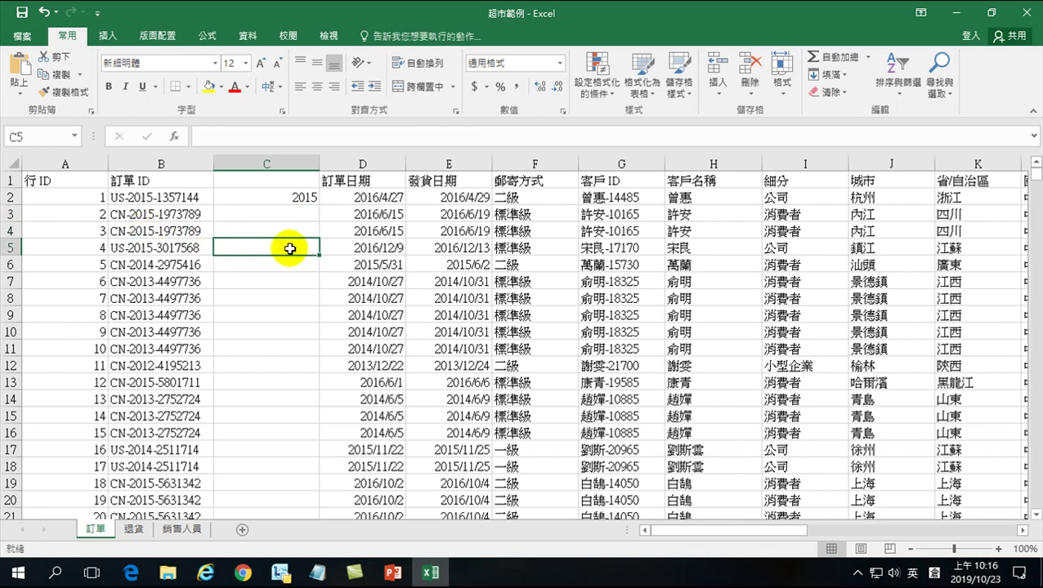
click(275, 261)
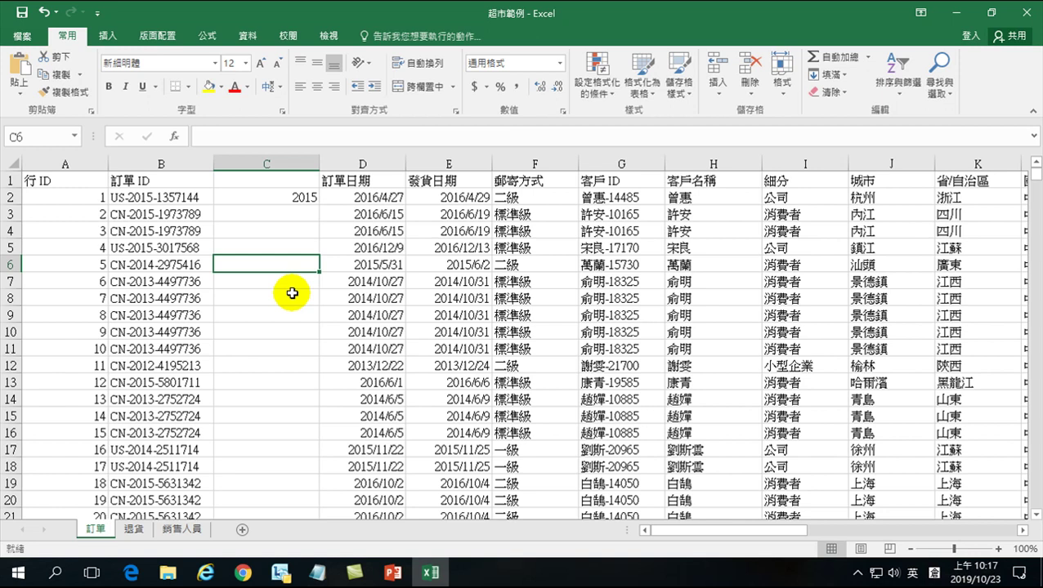
Fill column C with the year part of every 訂單 ID using Flash Fill (快速填入) from cell C2
click(263, 197)
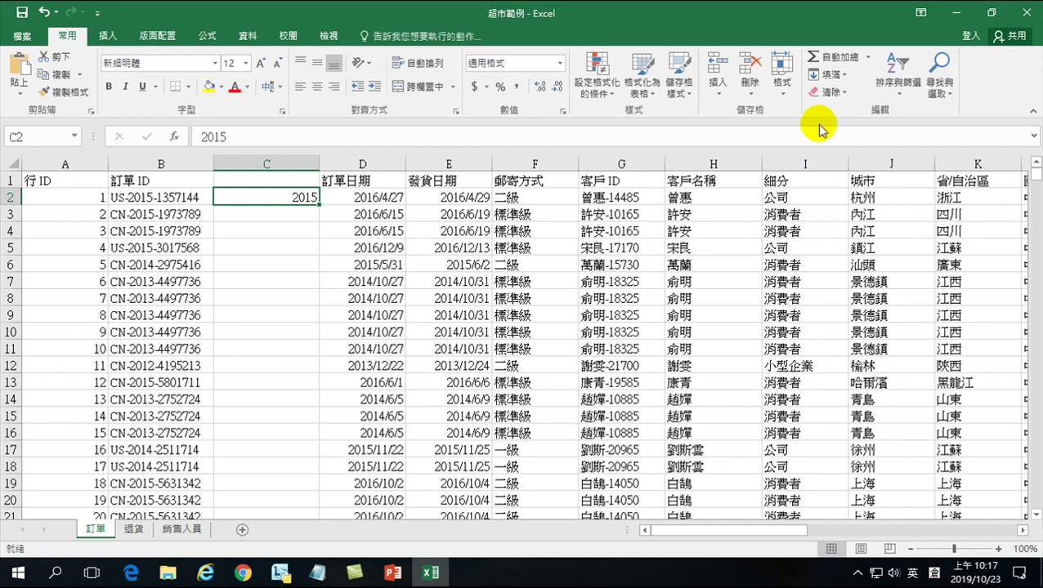
click(844, 75)
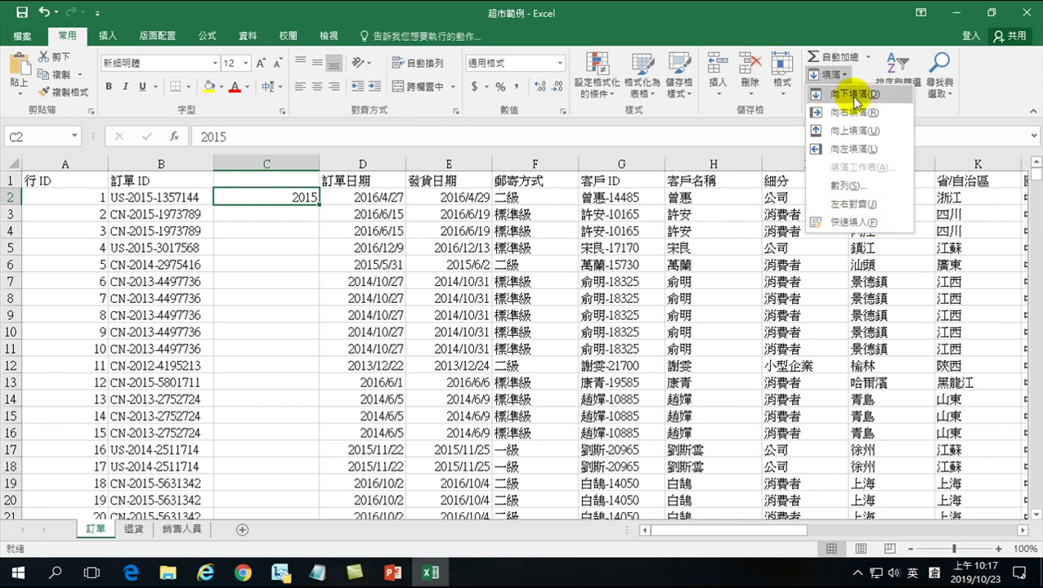
click(858, 225)
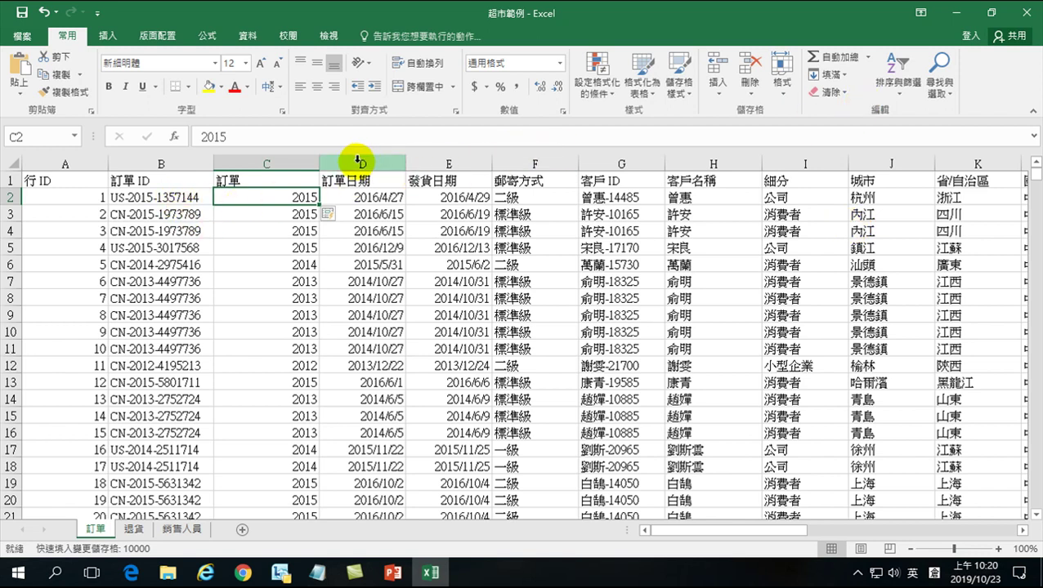
Insert another blank column directly before 訂單日期, at column D
right_click(350, 163)
click(347, 166)
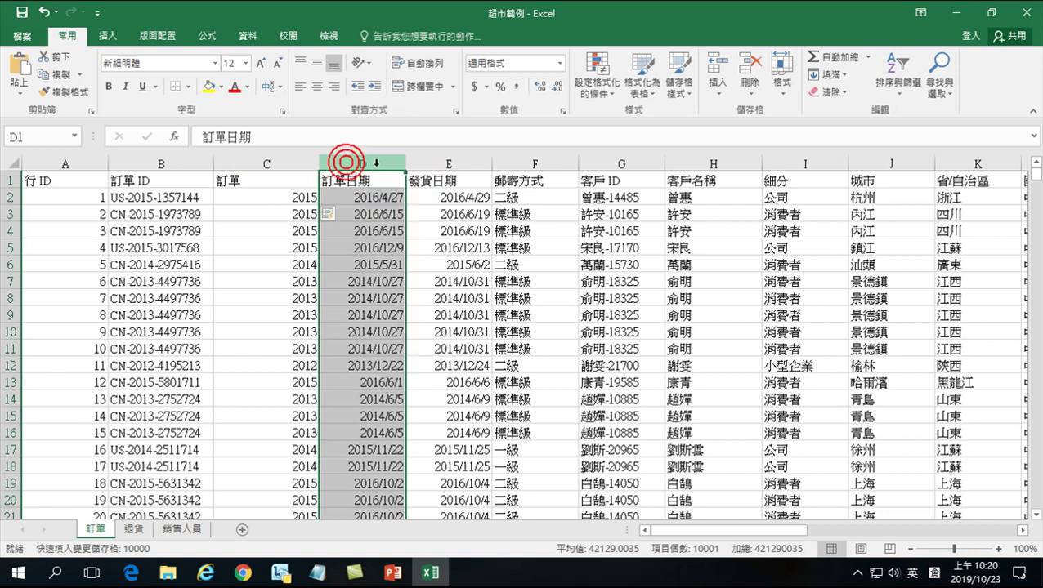
right_click(360, 168)
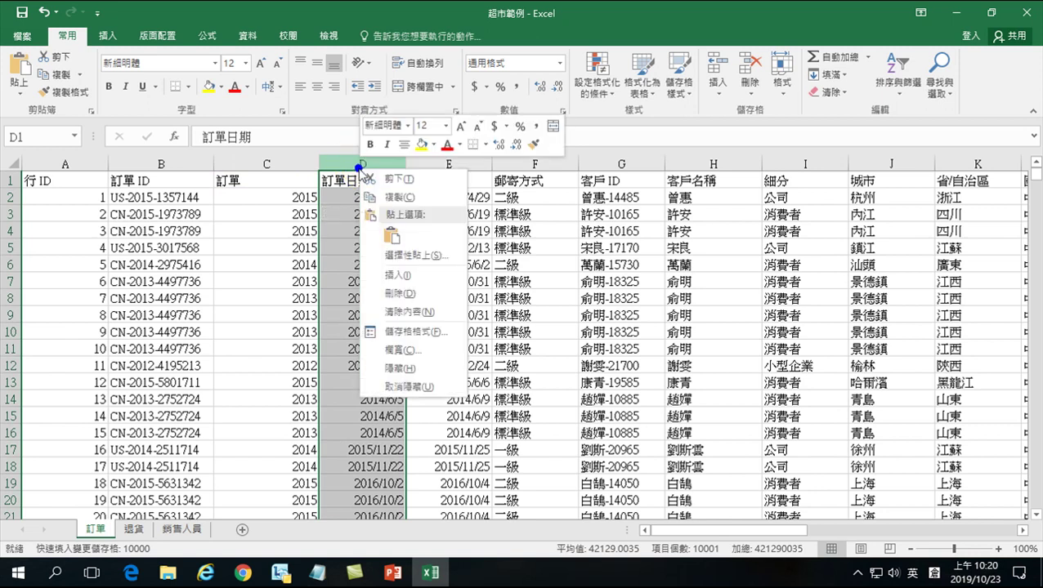
click(398, 275)
Enter the last number part of the first 訂單 ID in D2 and extend it down column D with Flash Fill (快速填入)
click(357, 198)
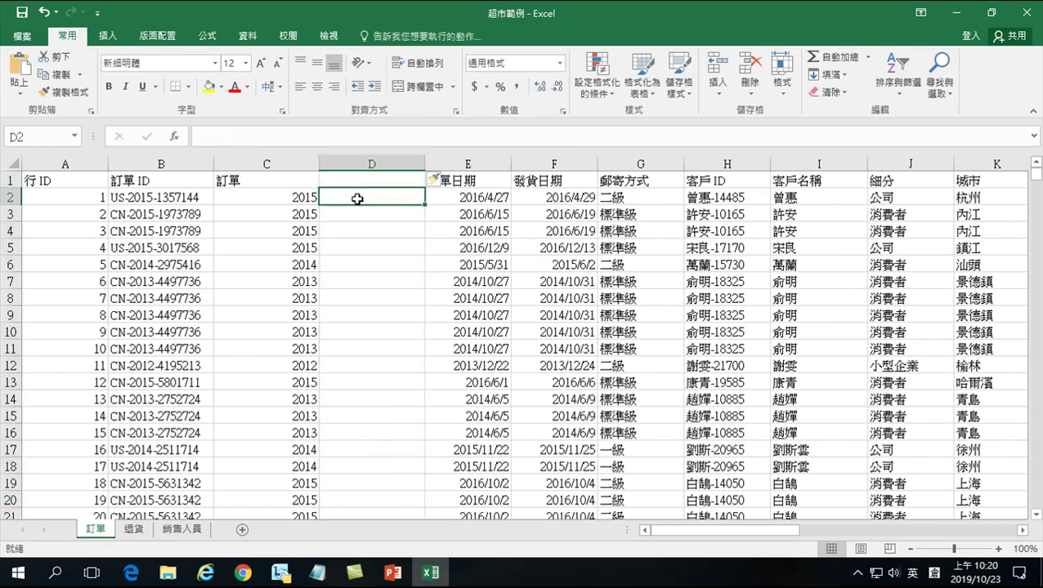
text(13)
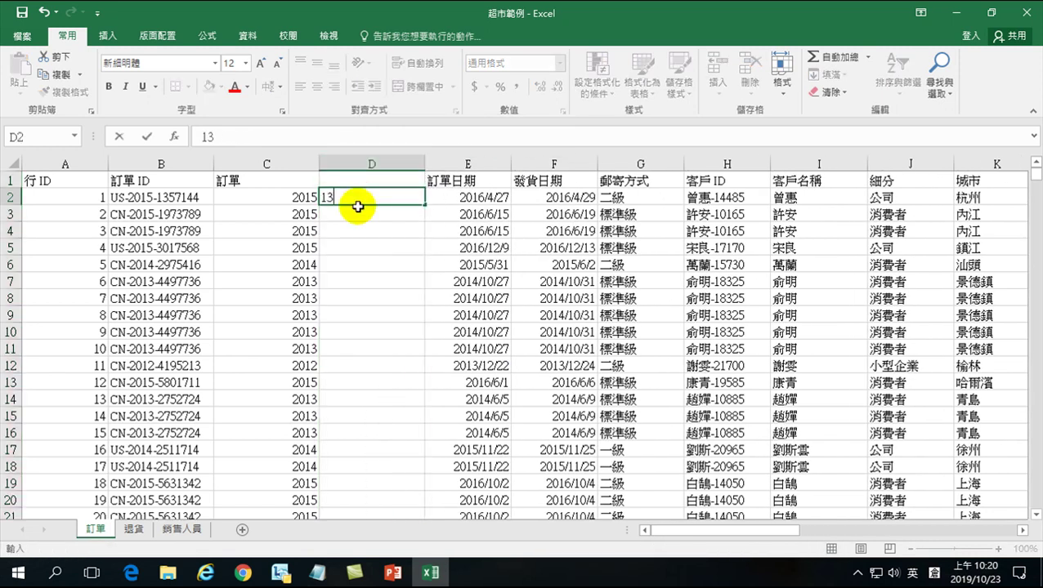
text(57144)
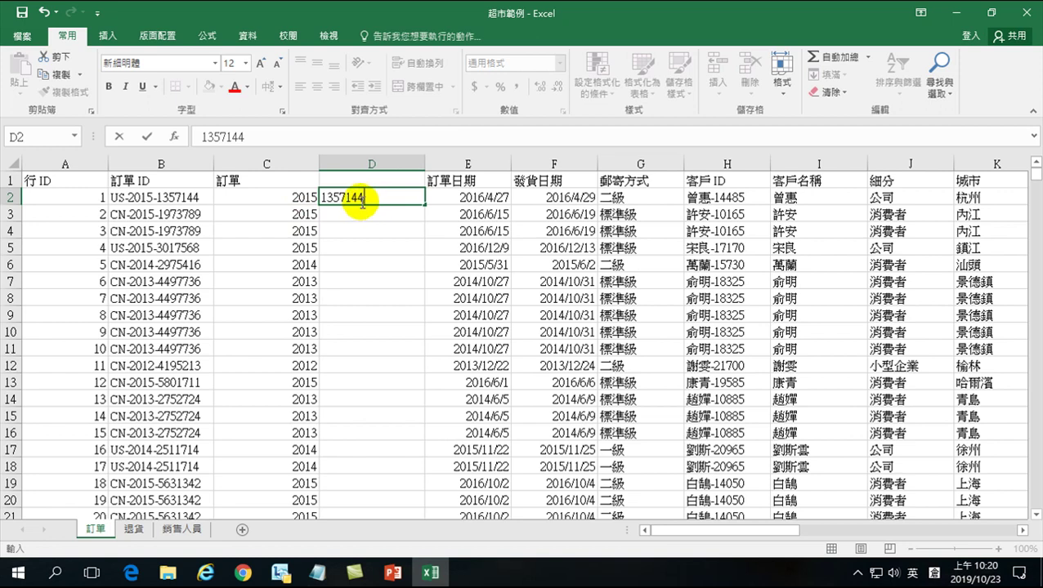
key(ctrl+Return)
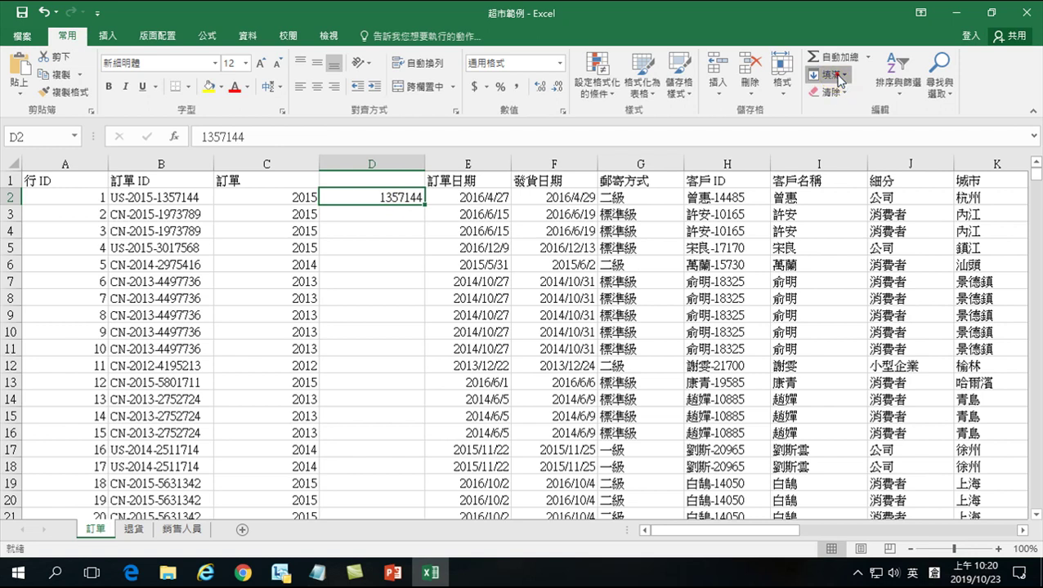
click(835, 76)
click(854, 222)
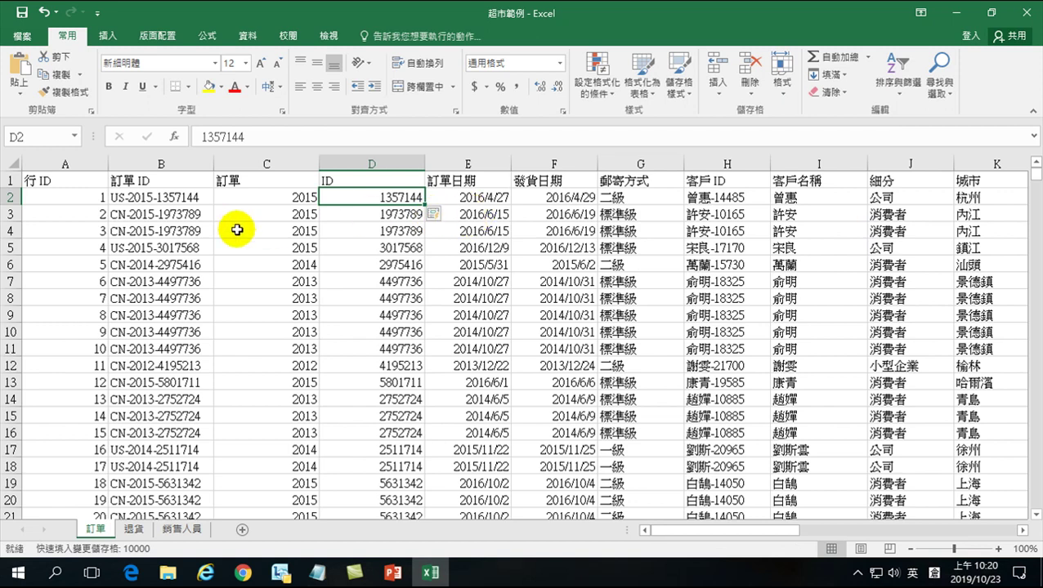
Change the header in C1 to 訂單年 and select the neighbouring header cell D1
click(280, 180)
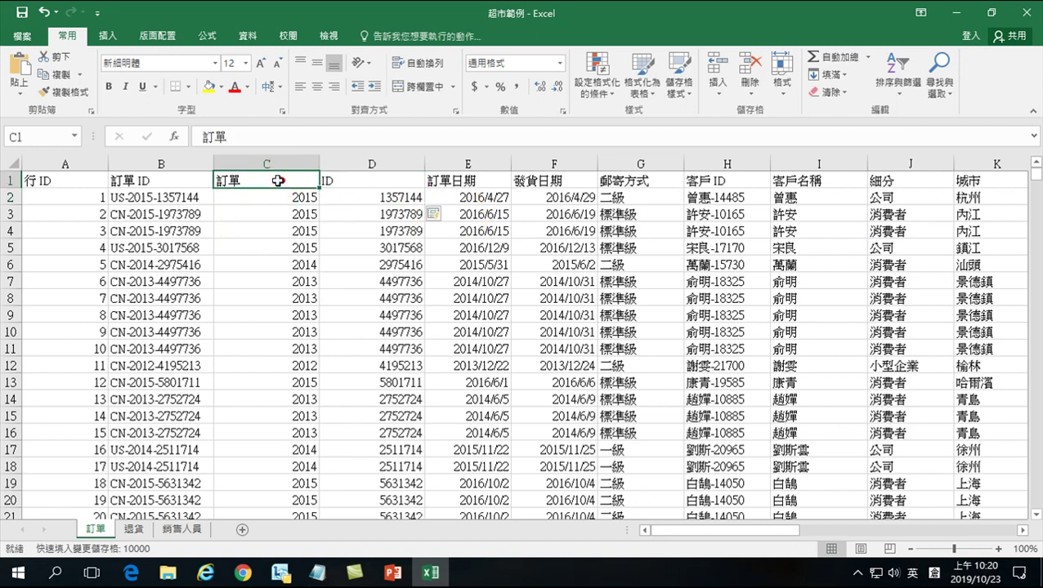
click(241, 139)
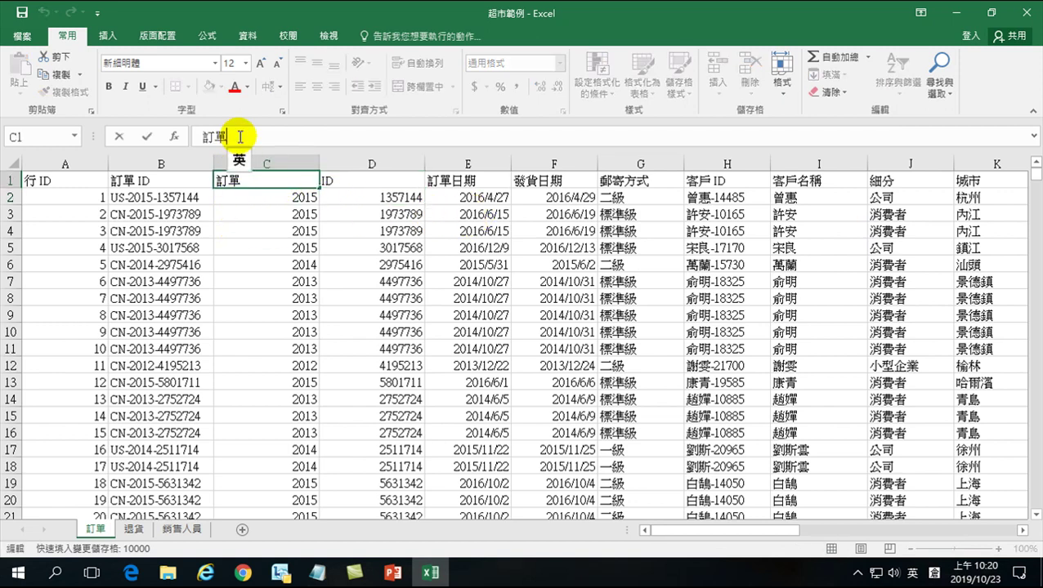
text(人)
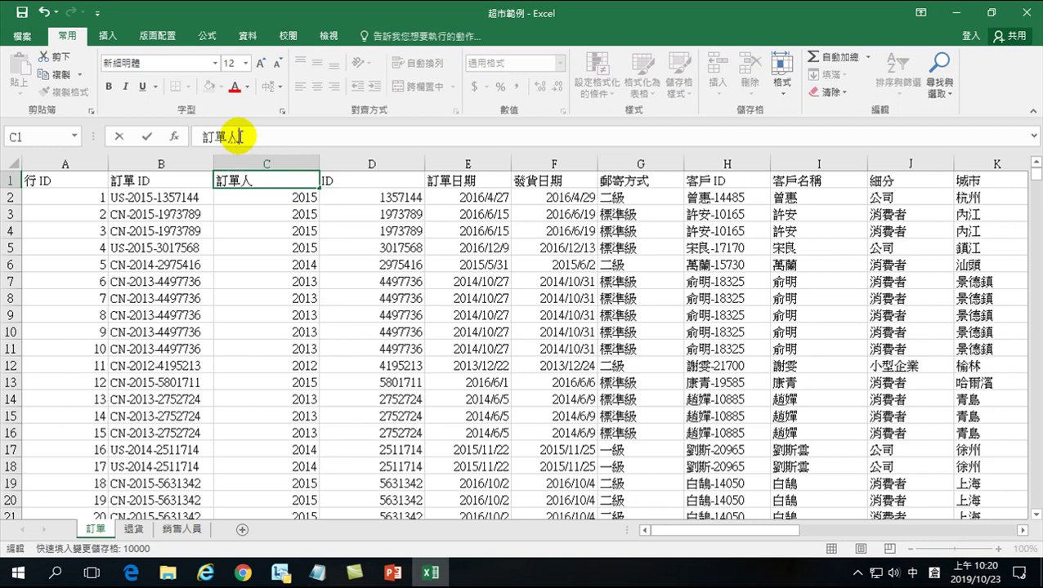
key(BackSpace)
text(年)
key(Return)
key(Up)
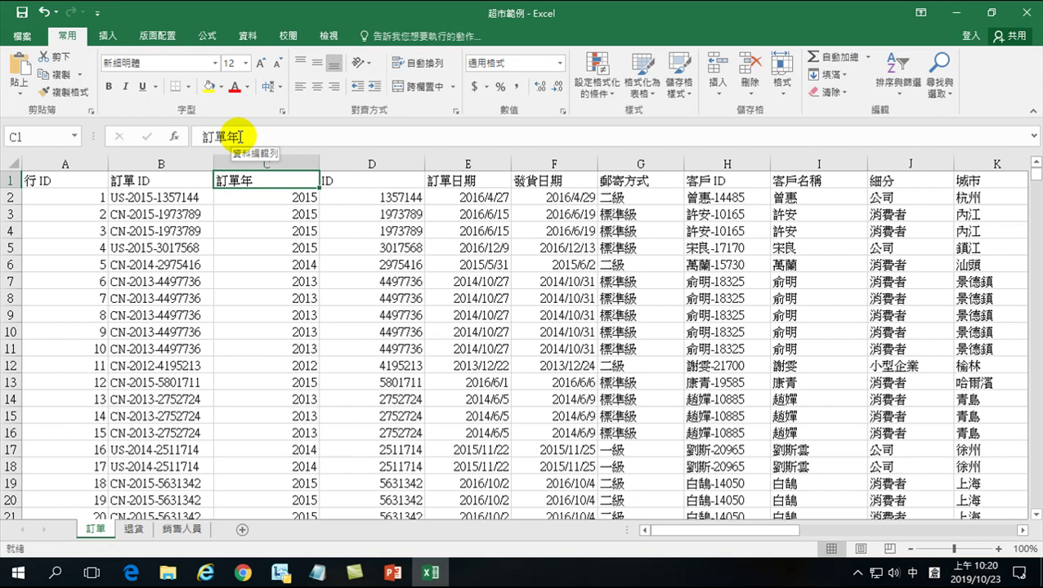
key(Right)
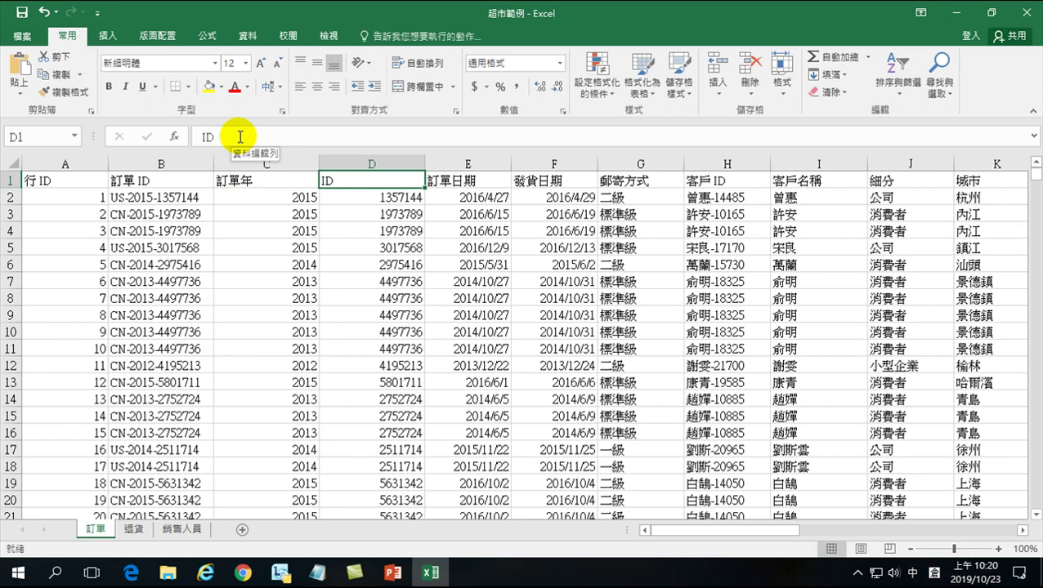
Change the header in cell D1 from ID to ID_NO
click(253, 137)
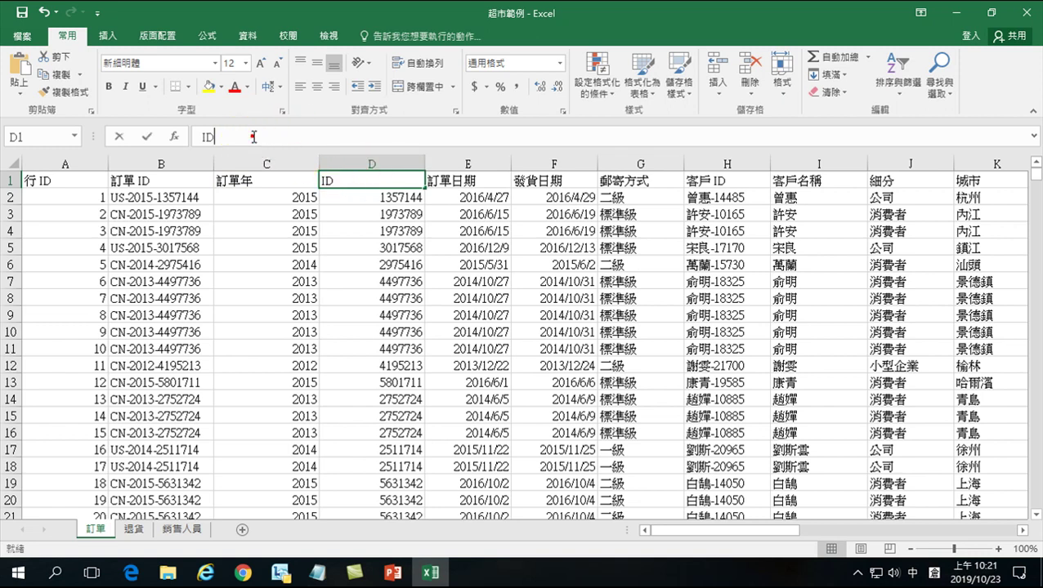
click(254, 136)
text(_NO)
key(Return)
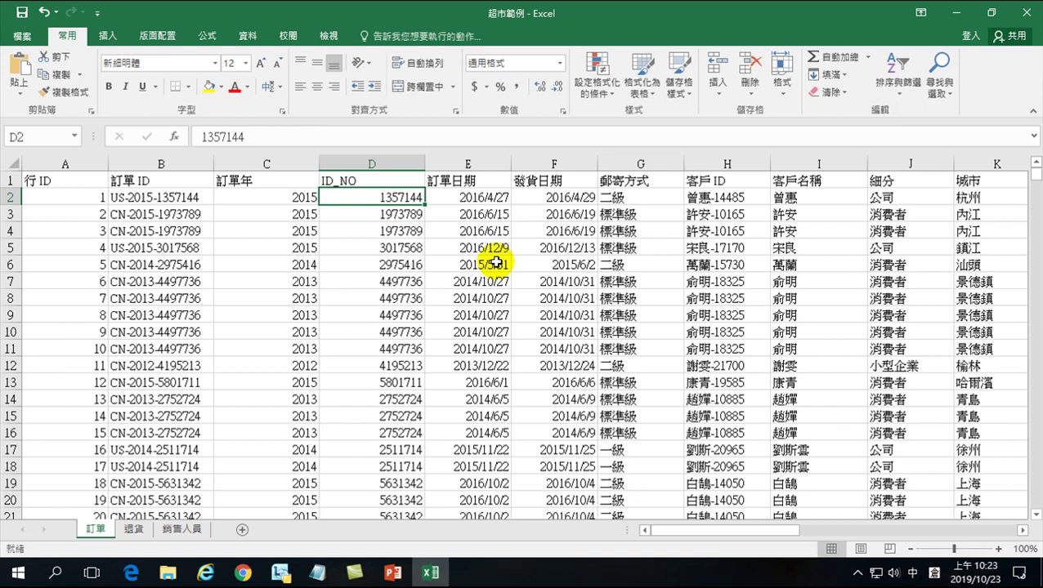
click(391, 279)
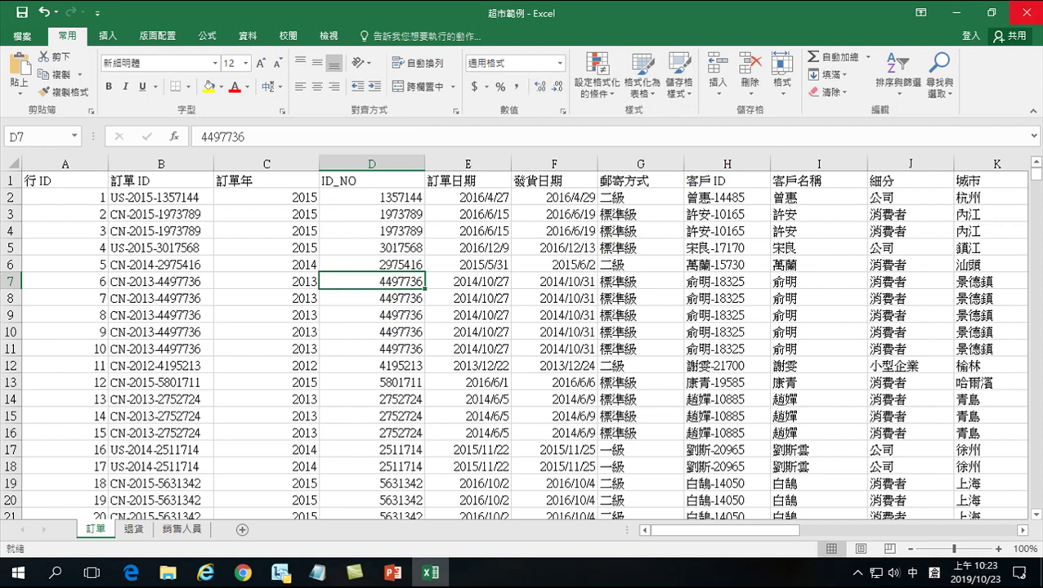
Close the 超市範例 workbook and open the Office_四十招 document in Word from the Office 日常工作使用技巧 folder
click(1025, 13)
click(513, 295)
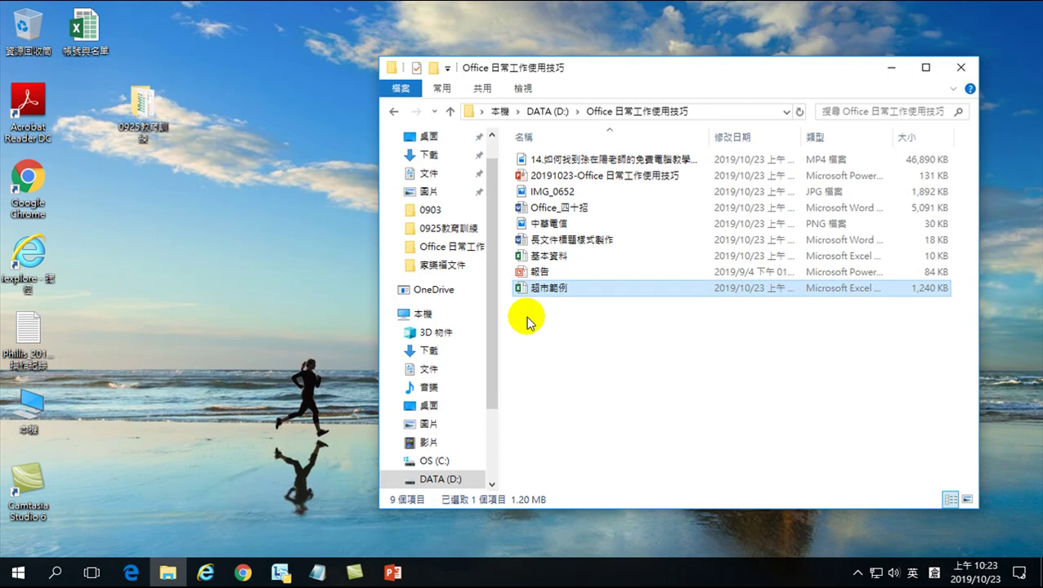
double_click(548, 209)
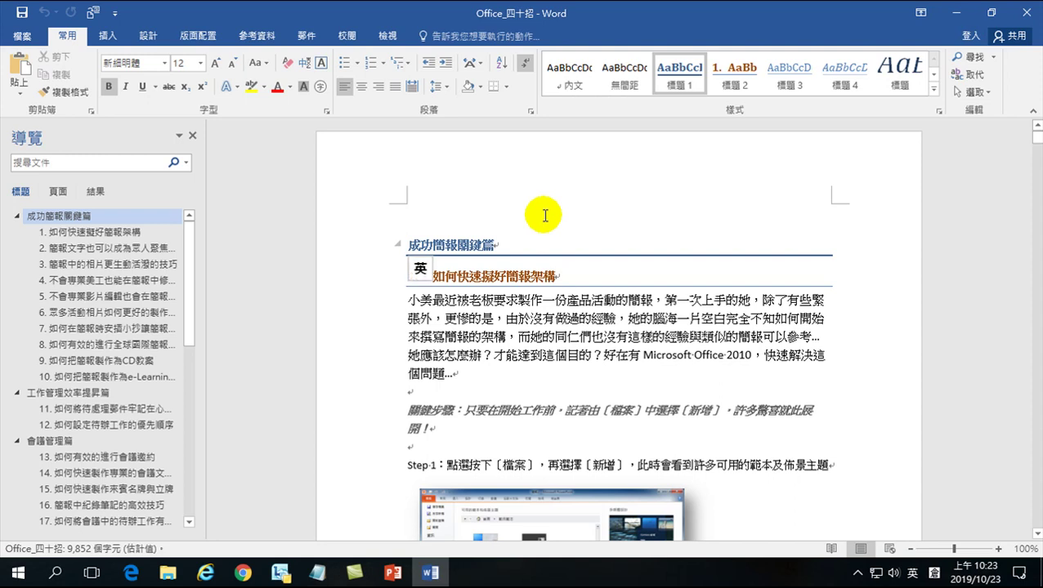
Place the cursor in the empty paragraph above the 關鍵步驟 line and open the built-in equation (方程式) gallery for inserting there
click(433, 393)
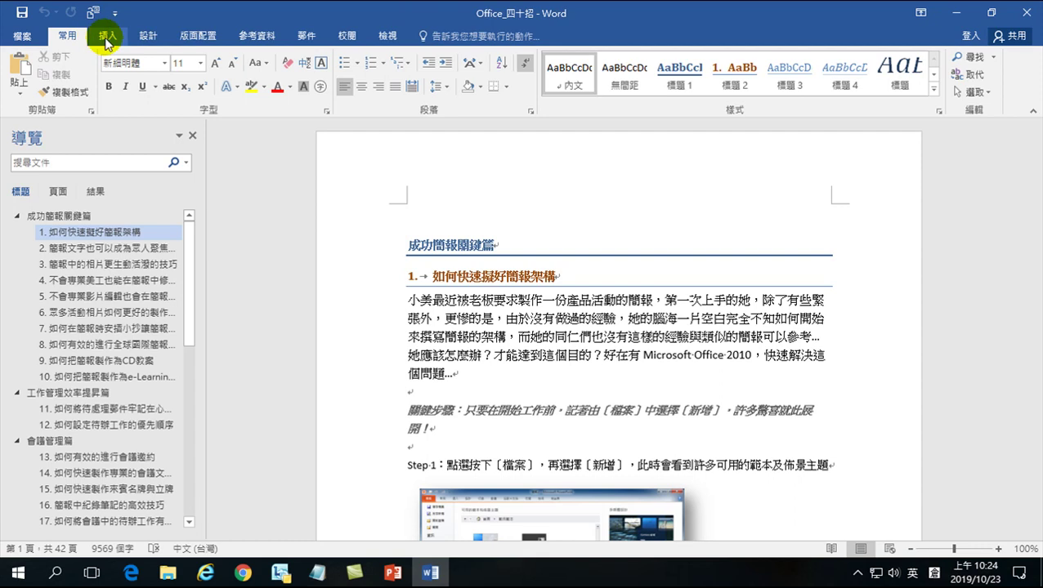
click(107, 36)
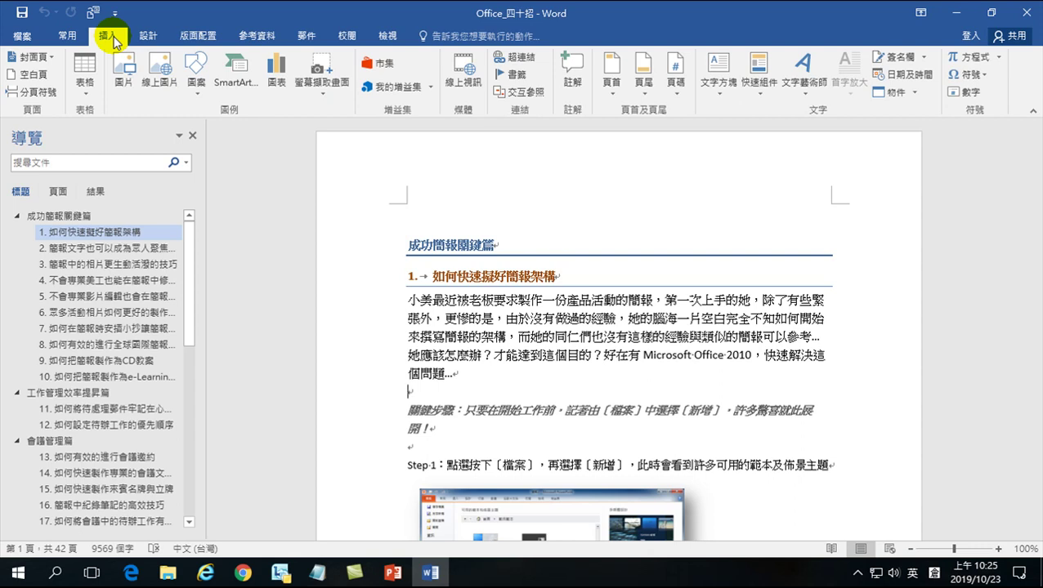
click(1001, 62)
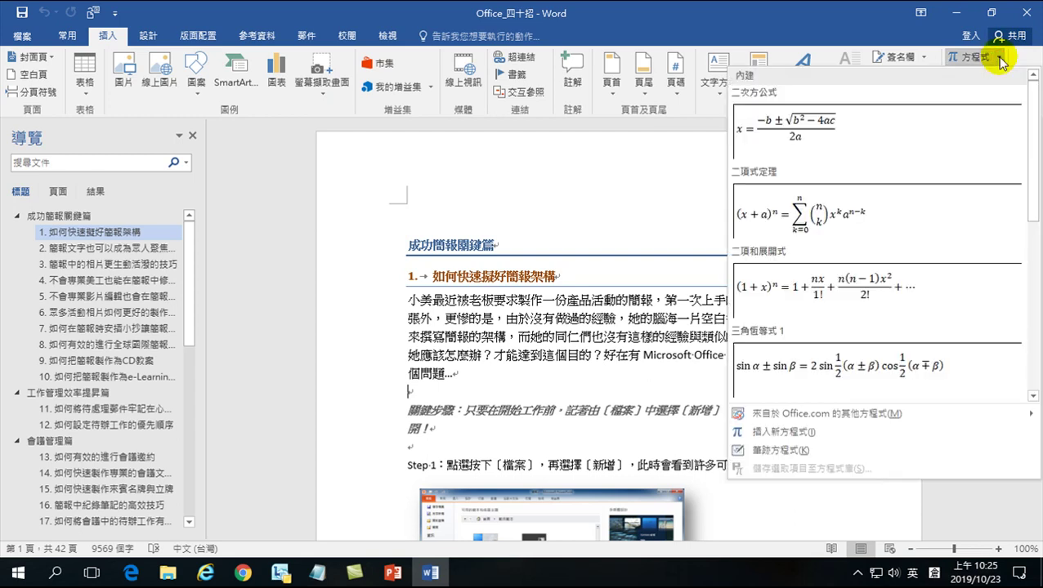